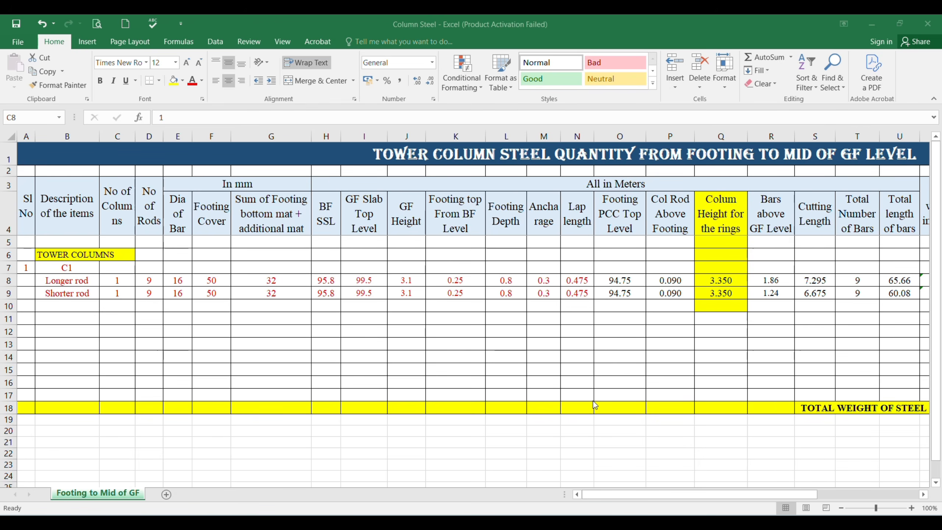
- Examine the description and serial number headings of the tower column steel table
click(56, 209)
click(55, 210)
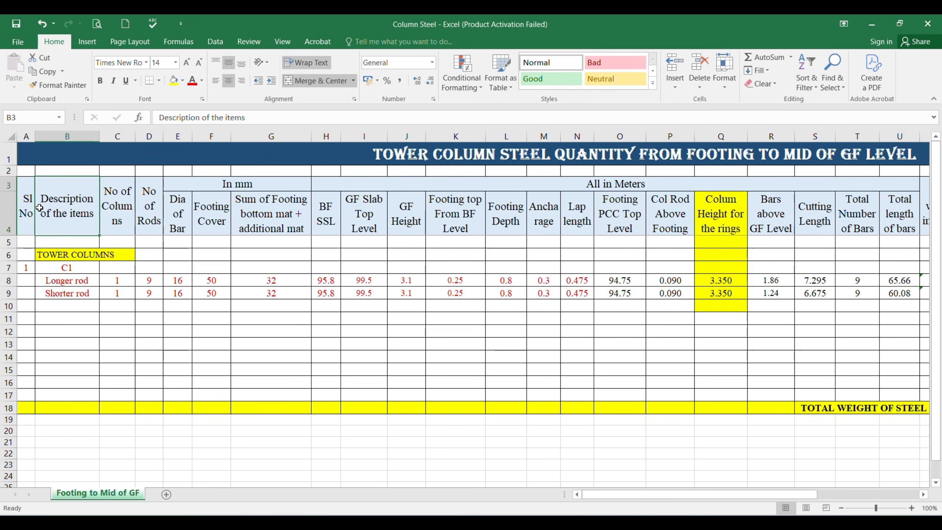
key(Left)
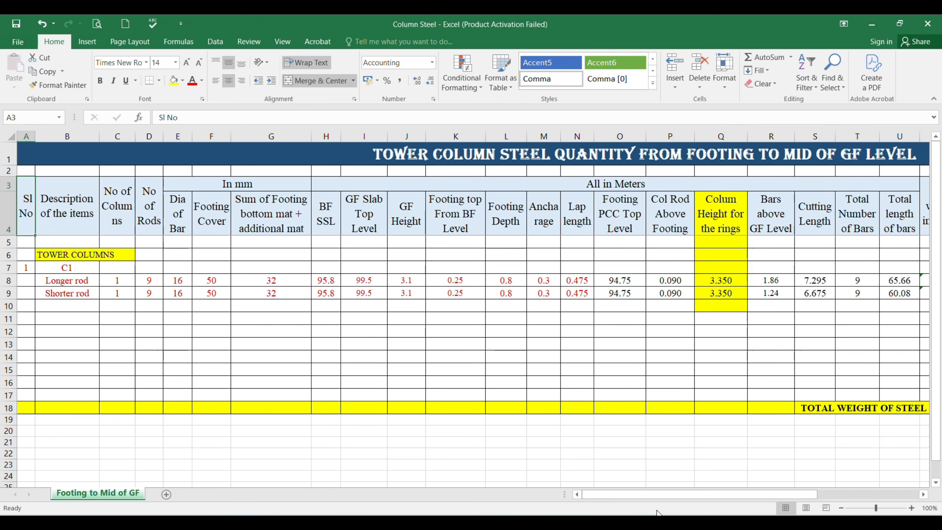
- Switch to AutoCAD and look over the floor plans and building elevations in the ARCHITECTURAL FLOOR PLANS drawing
mouse_move(651, 522)
click(491, 469)
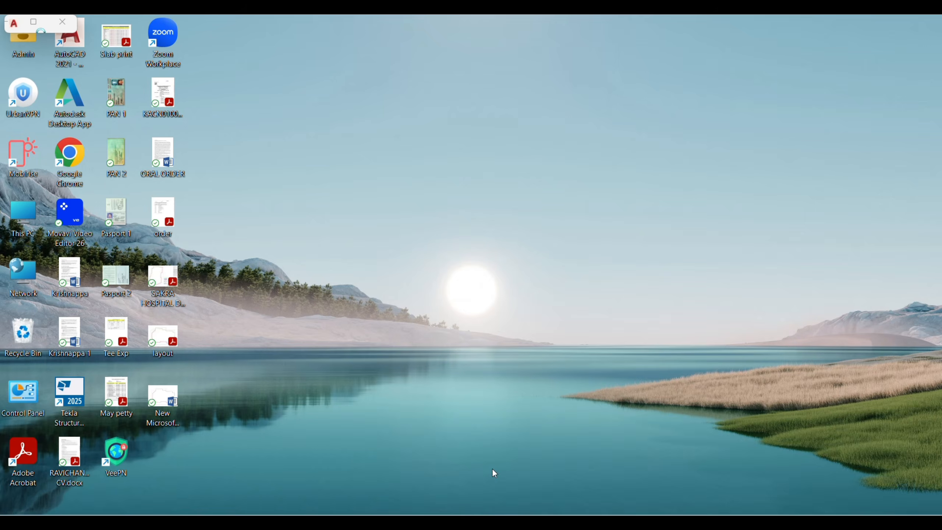
scroll(516, 305, down, 5)
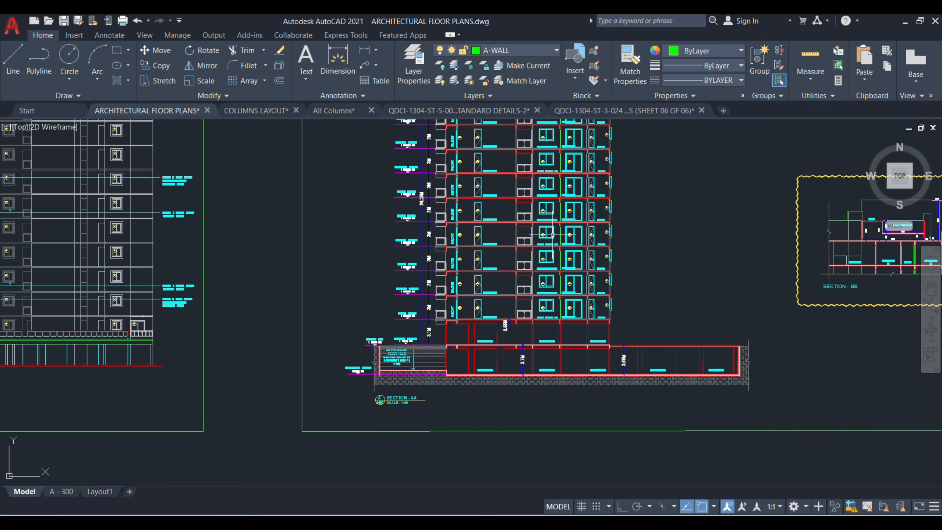
scroll(604, 345, down, 2)
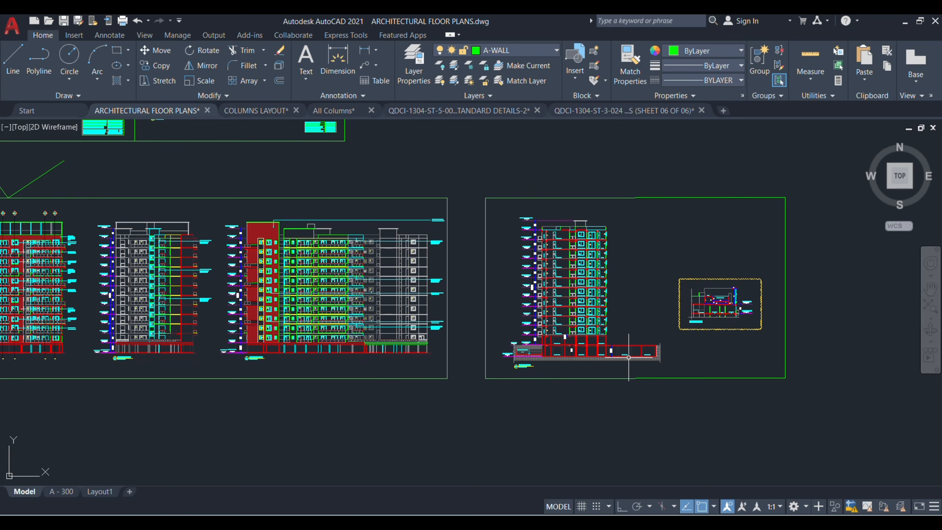
scroll(690, 370, down, 4)
drag(465, 216, 459, 264)
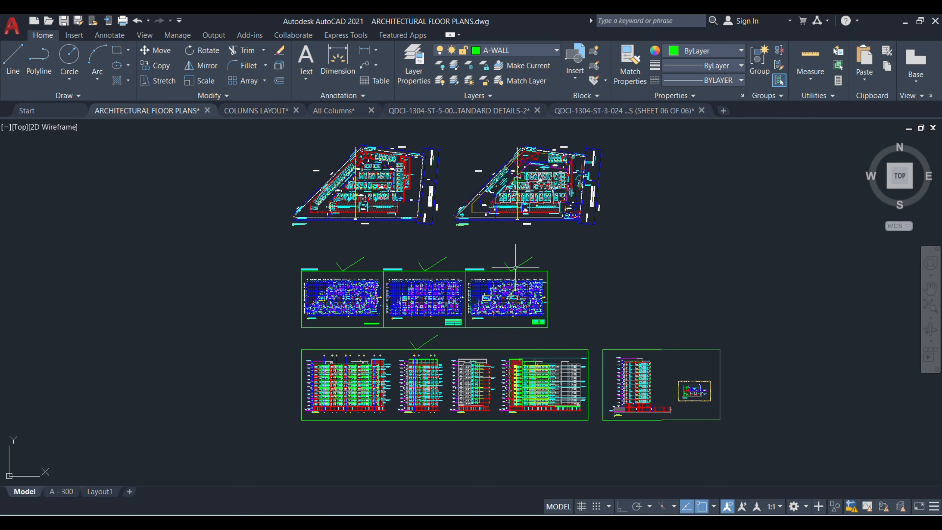
scroll(357, 415, up, 5)
scroll(207, 412, up, 4)
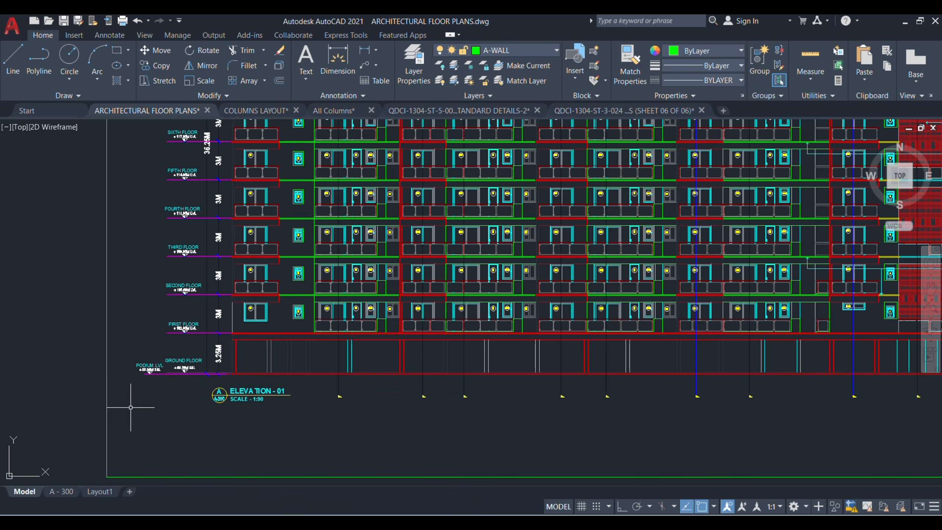
scroll(382, 339, down, 5)
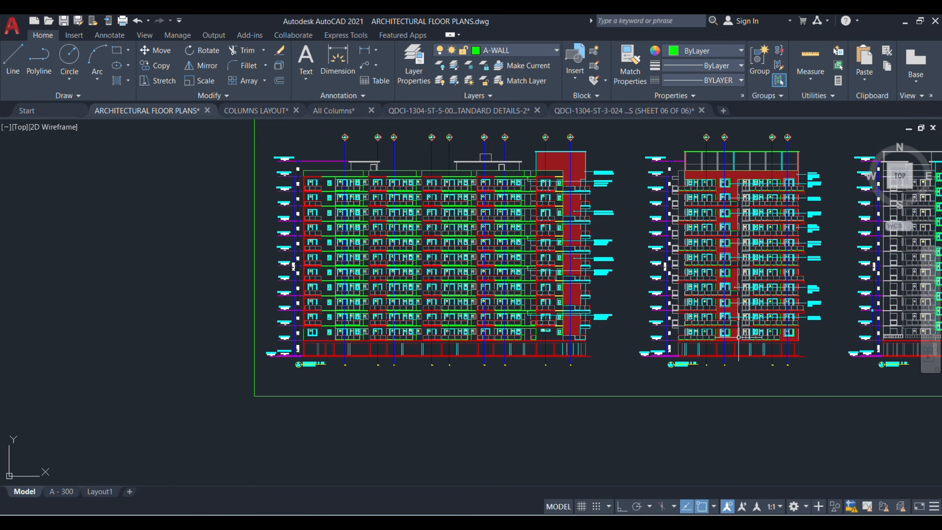
scroll(544, 270, up, 2)
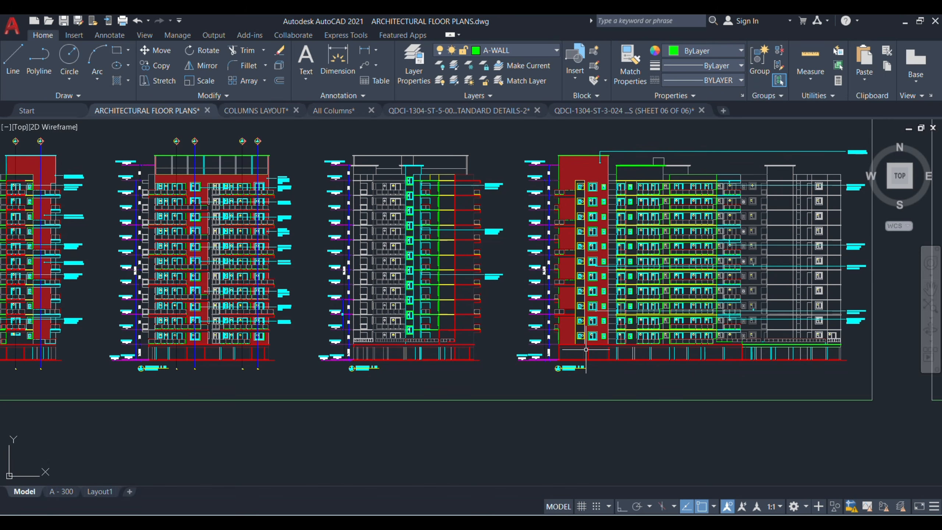
scroll(637, 370, down, 4)
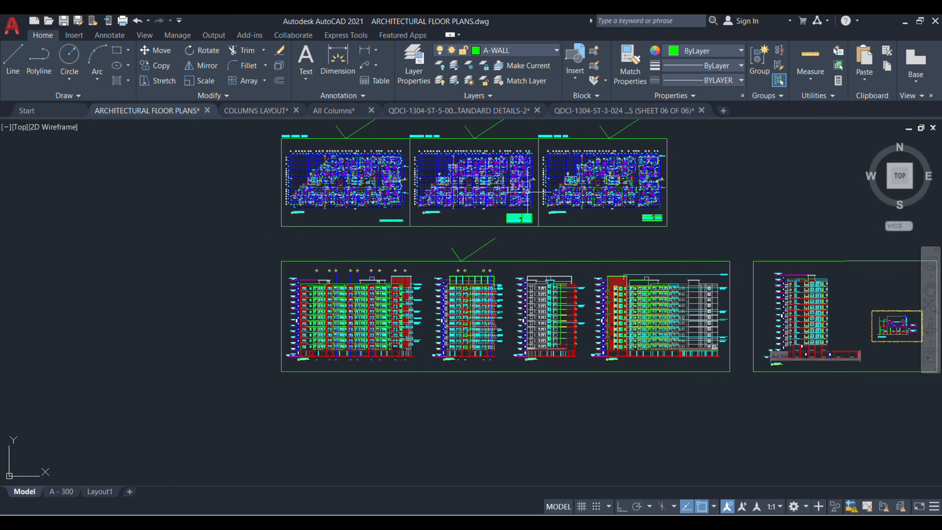
- Examine the basement, ground floor and first floor levels and storey heights in Section AA
drag(817, 370, 672, 347)
scroll(595, 311, up, 8)
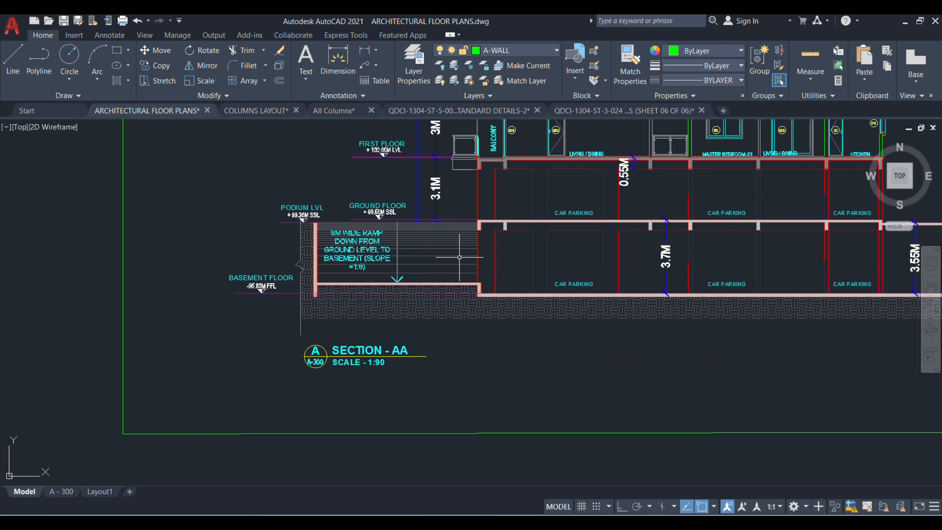
drag(513, 264, 516, 293)
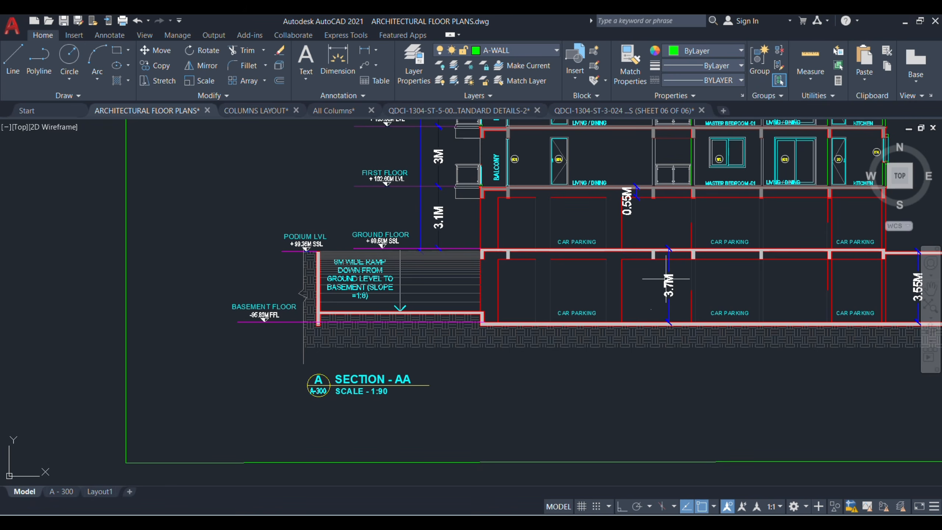
scroll(679, 296, up, 4)
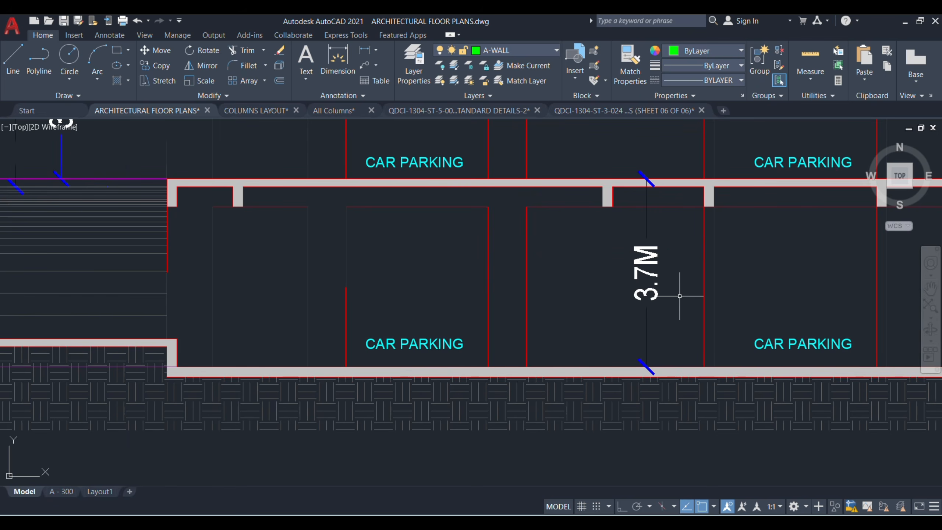
scroll(680, 296, down, 3)
scroll(419, 262, up, 1)
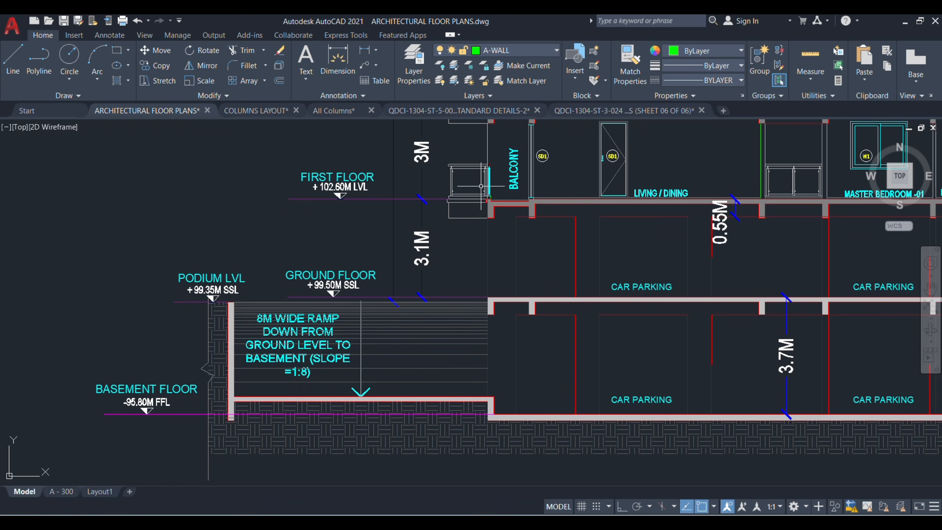
- Open the STANDARD DETAILS-2 drawing and examine the lap and stagger heights in the typical column bar curtailment details
click(460, 111)
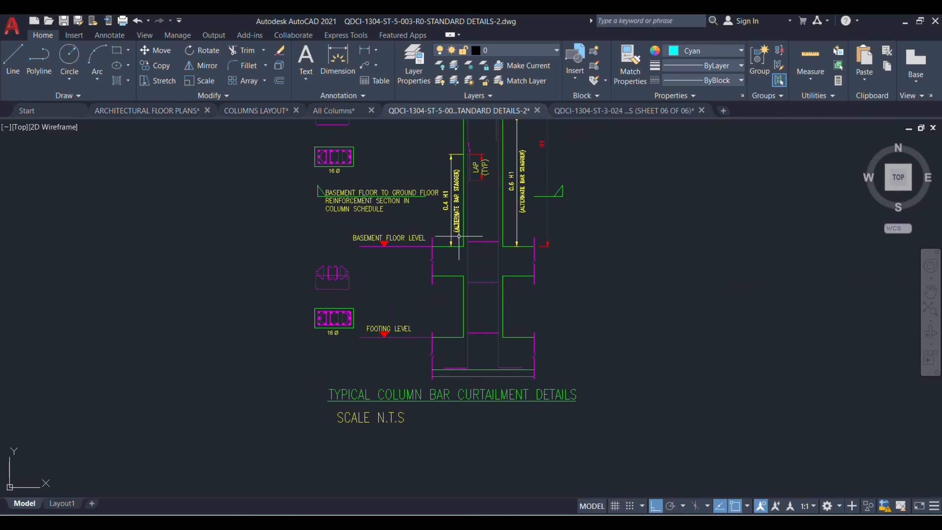
scroll(464, 227, up, 3)
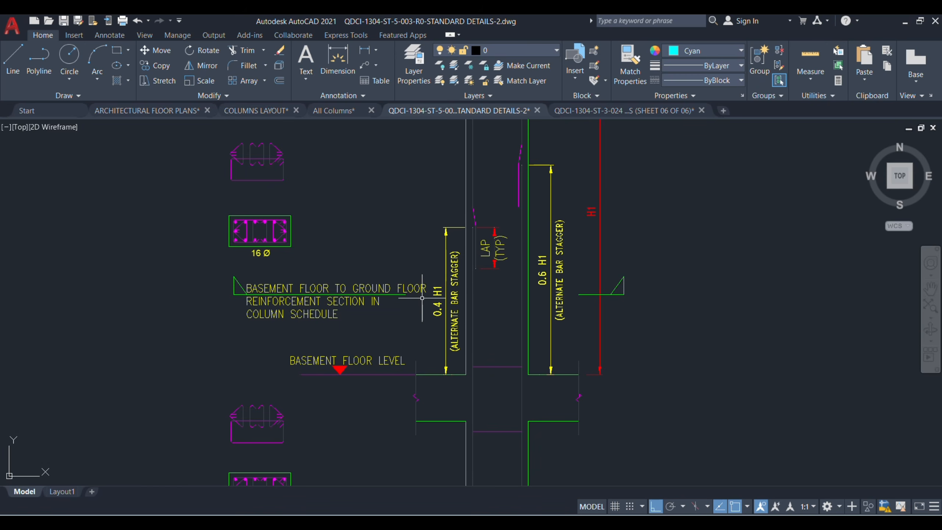
scroll(571, 242, down, 3)
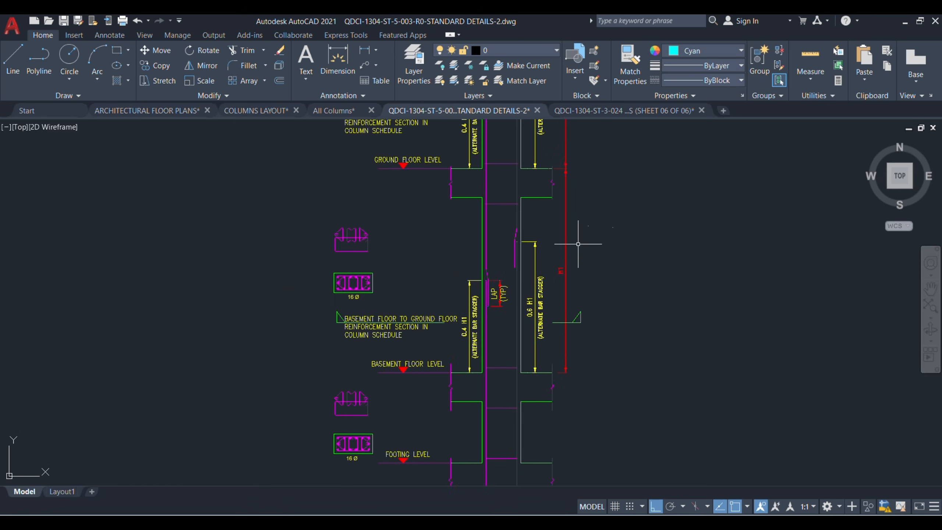
- Open the foundation reinforcement details drawing (sheet 06 of 06) and examine the footing reinforcement in Section 2
click(608, 110)
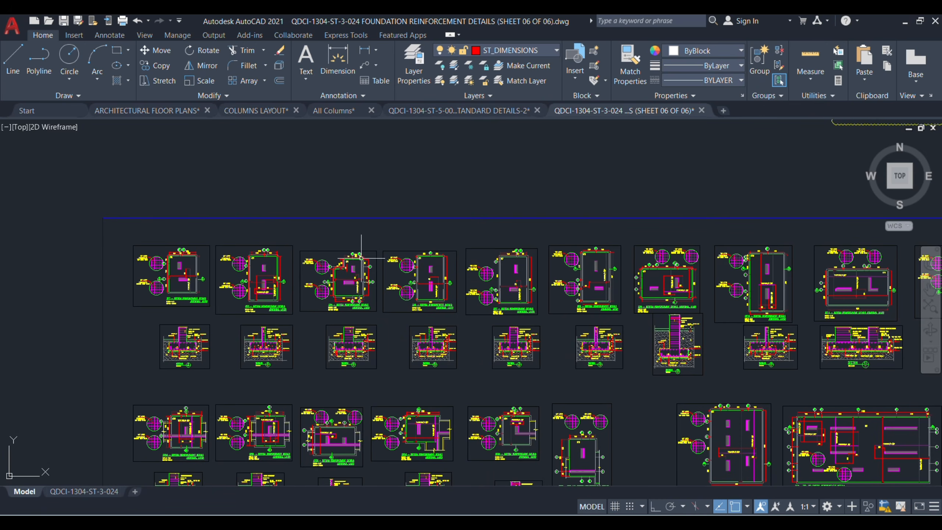
scroll(167, 312, up, 4)
scroll(156, 386, up, 6)
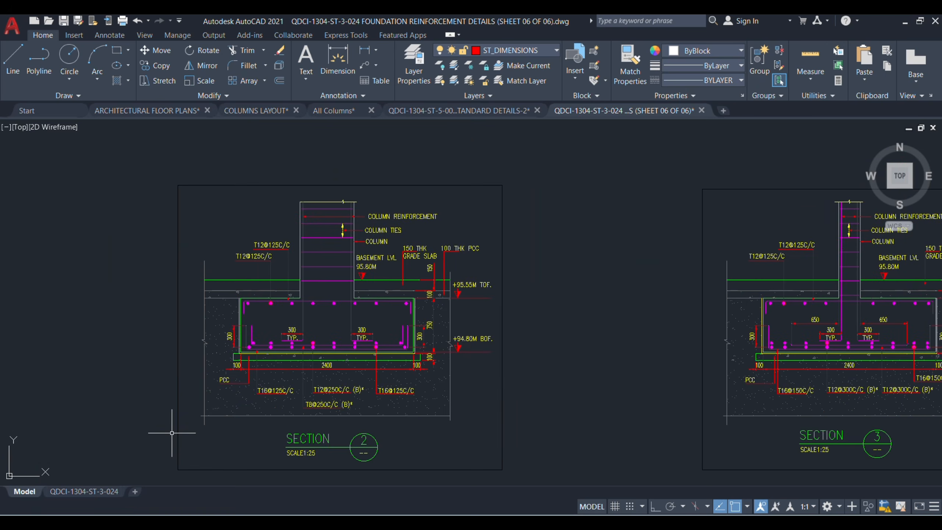
drag(296, 328, 431, 311)
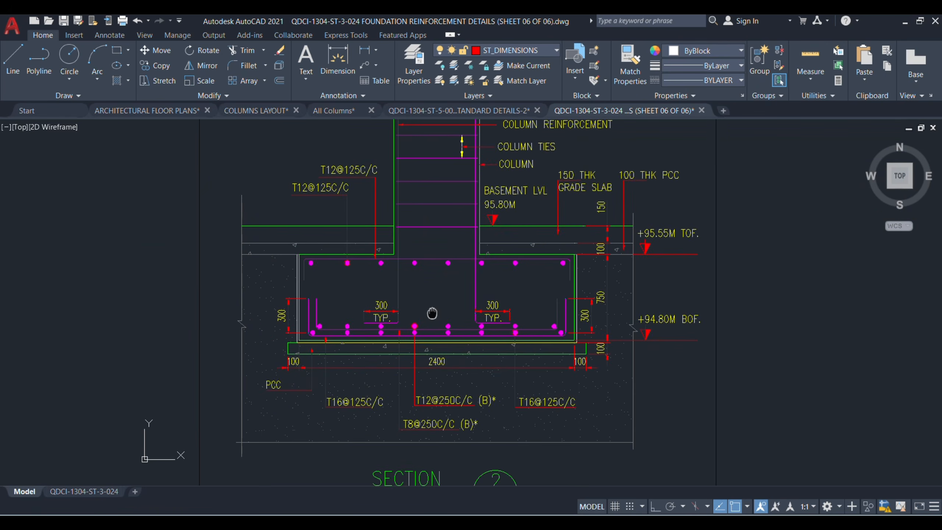
scroll(448, 293, up, 2)
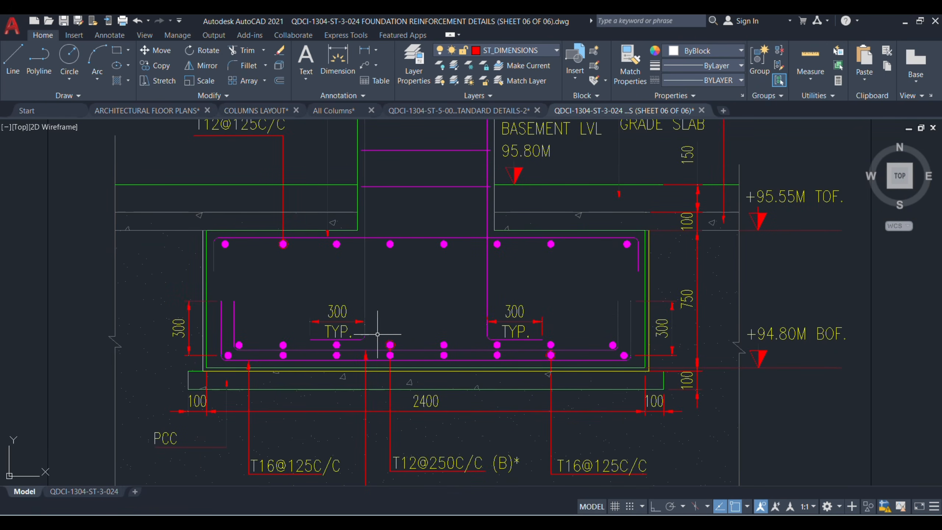
scroll(441, 319, down, 1)
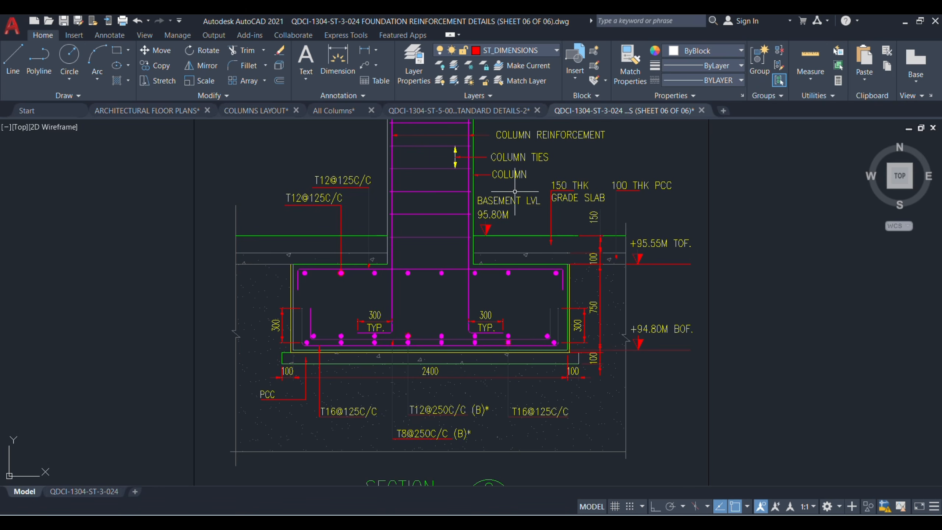
- Check the basement level label, the grade slab thickness dimension and the footing depth dimension in Section 2
click(508, 203)
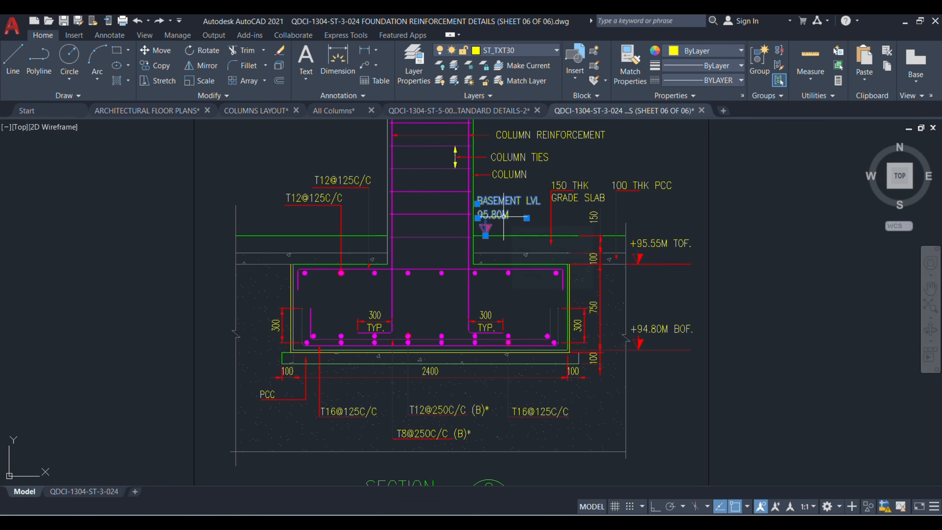
key(Escape)
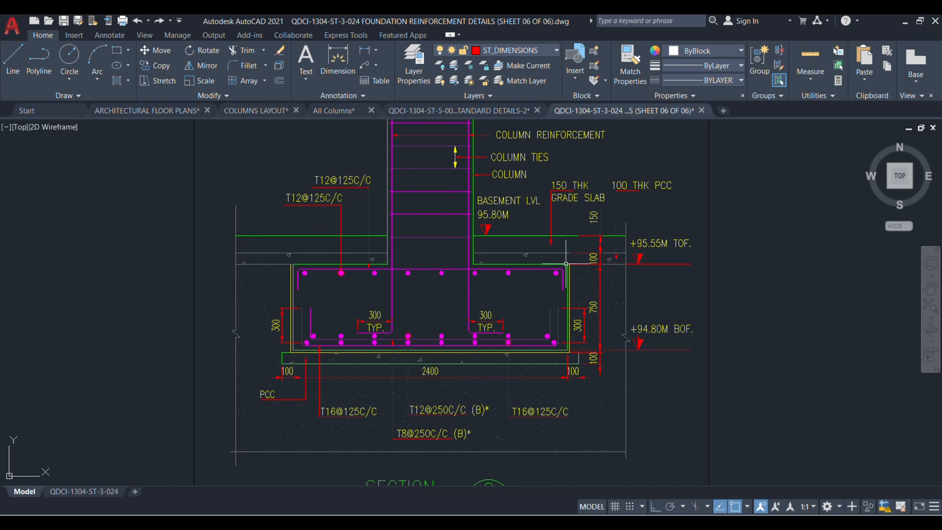
click(594, 217)
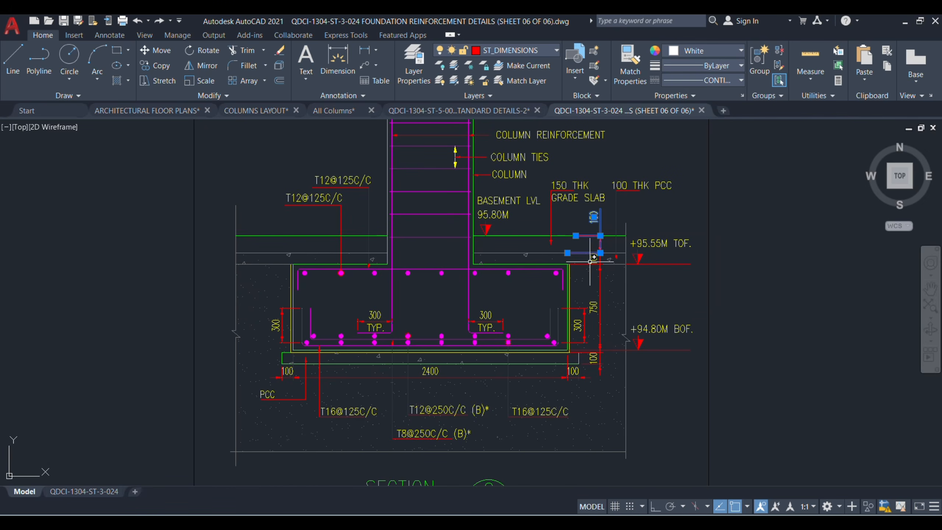
key(Escape)
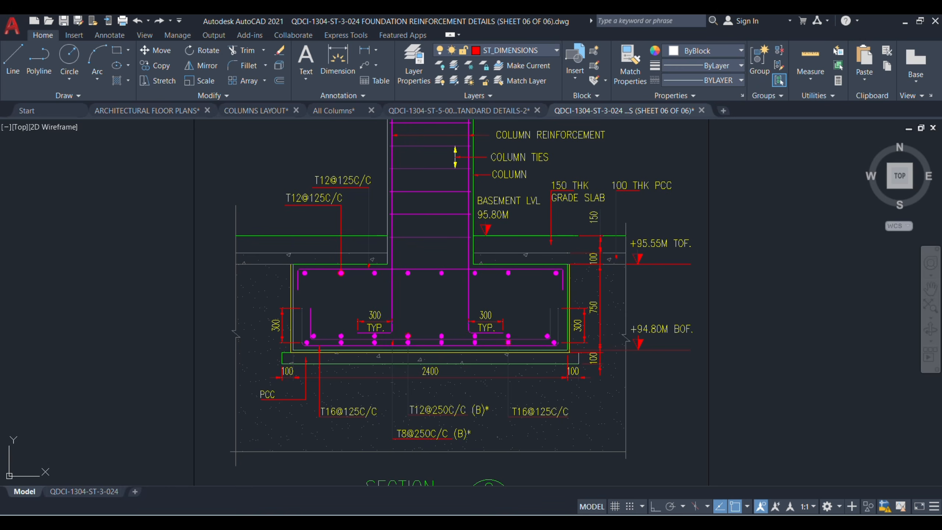
click(593, 306)
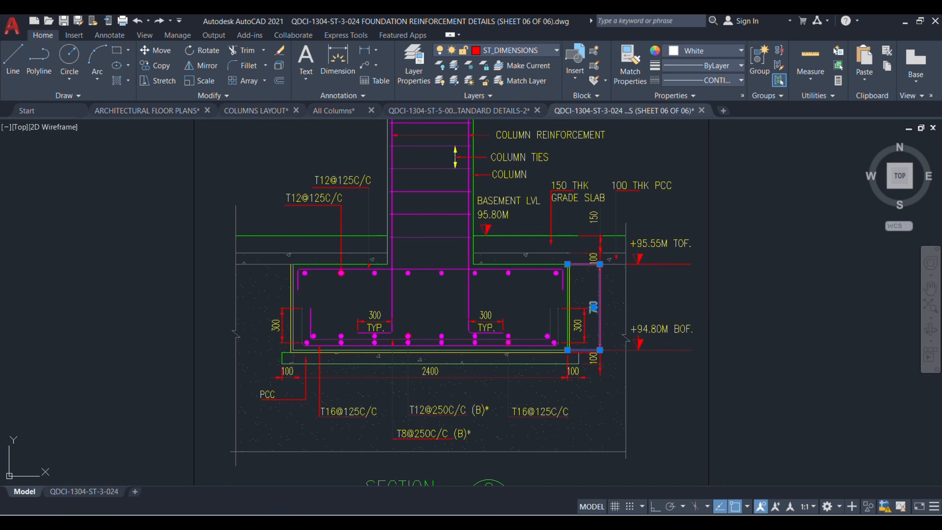
key(Delete)
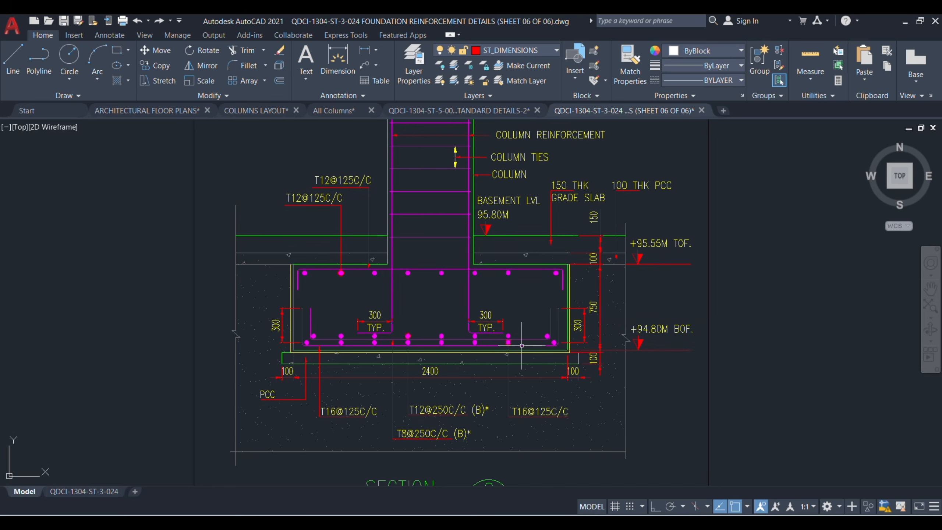
- Switch back to the Column Steel workbook in Excel and review its title and the headings from Sl No to No of Rods
mouse_move(632, 508)
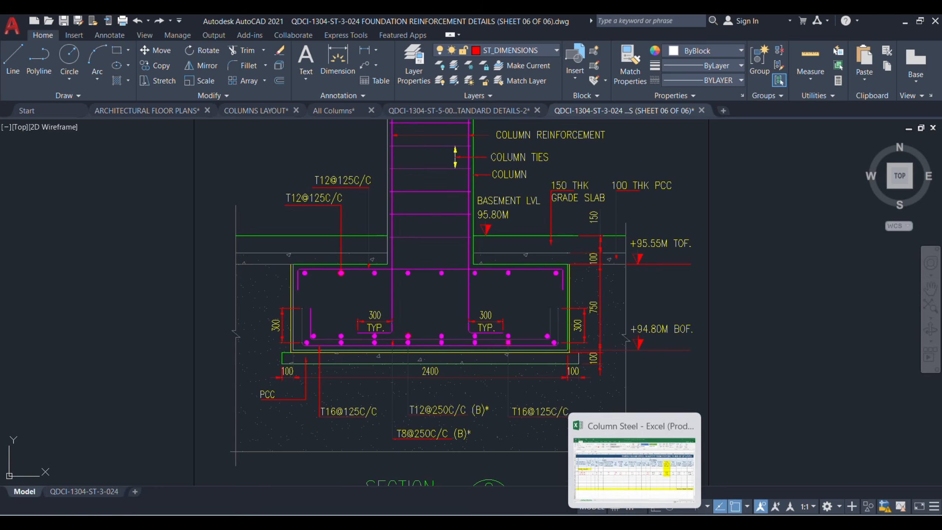
click(615, 464)
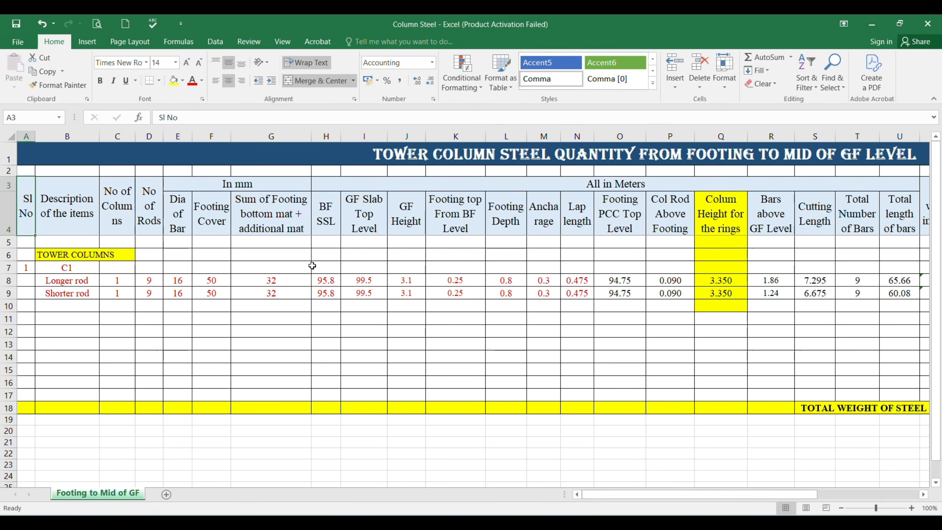
click(475, 154)
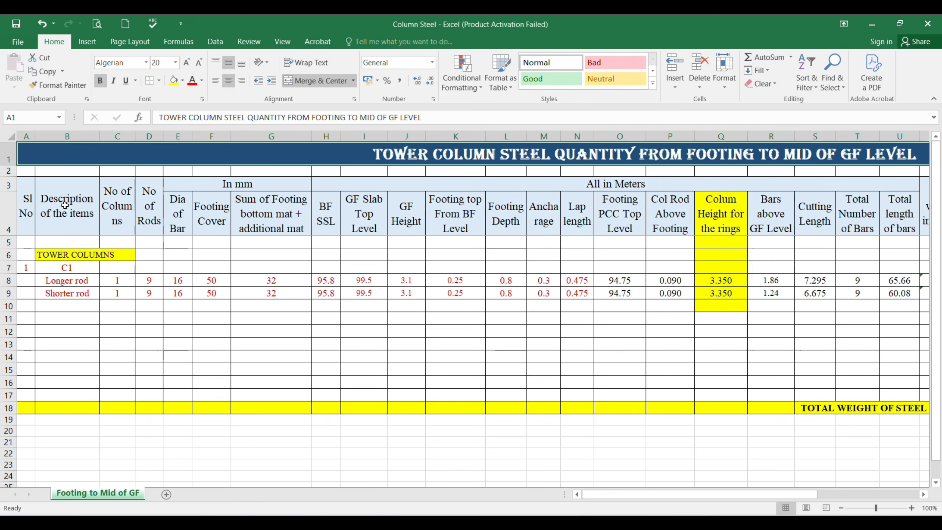
click(25, 205)
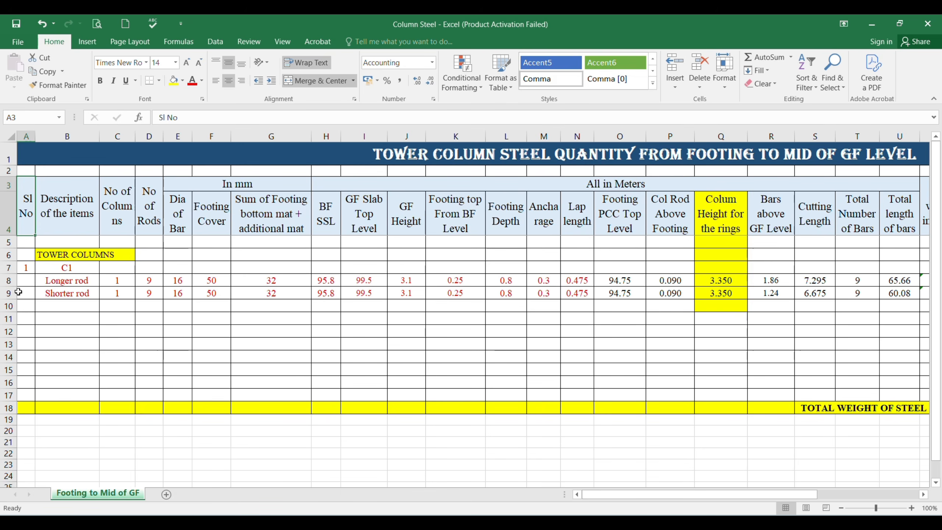
key(Right)
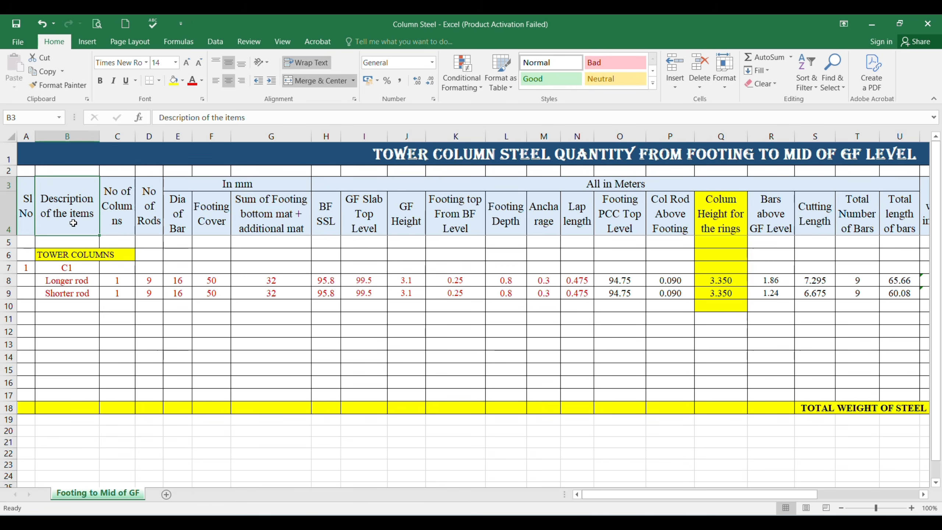
click(126, 231)
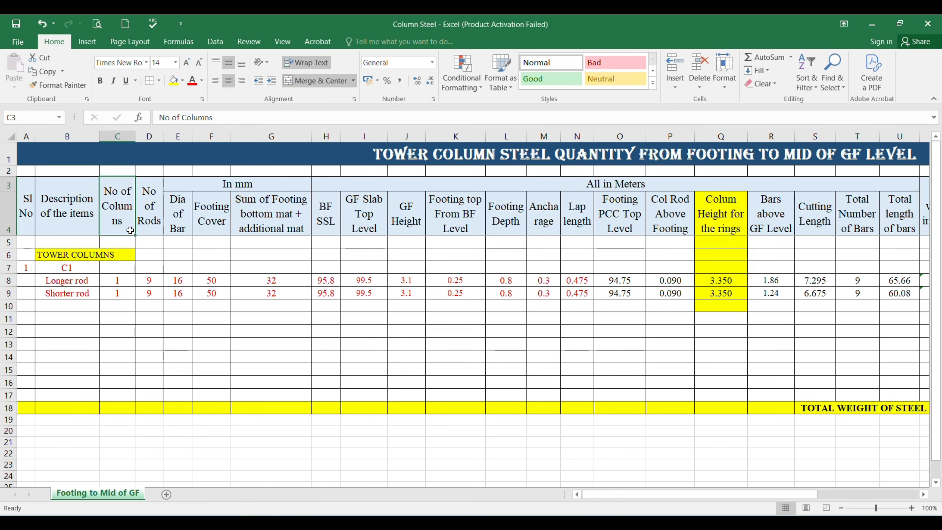
click(156, 216)
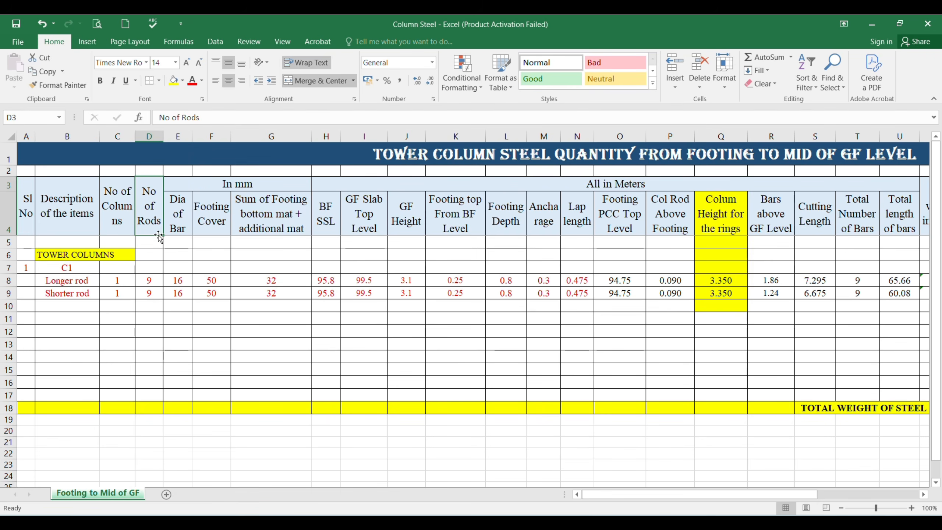
- Review the headings grouped in millimetres: Dia of Bar, Footing Cover, and Sum of Footing bottom mat + additional mat
click(272, 203)
click(217, 187)
drag(217, 187, 218, 200)
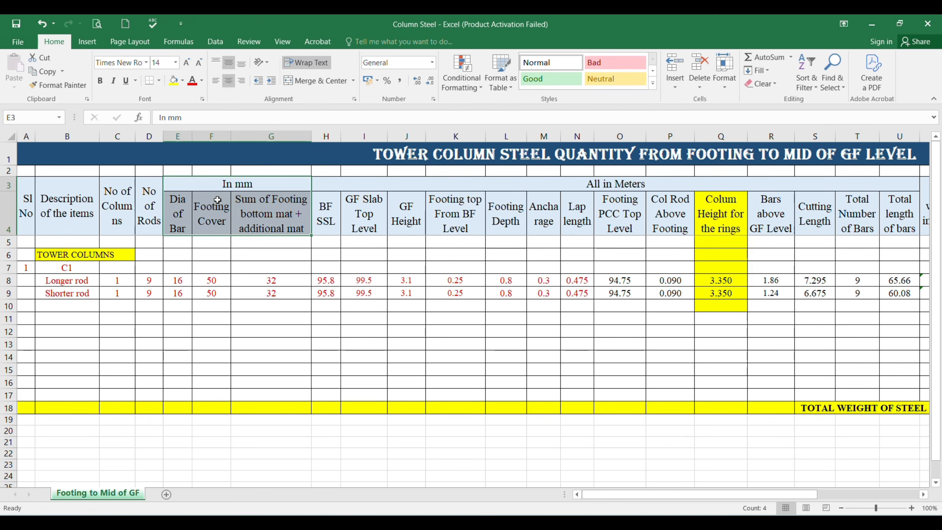
click(256, 213)
click(175, 221)
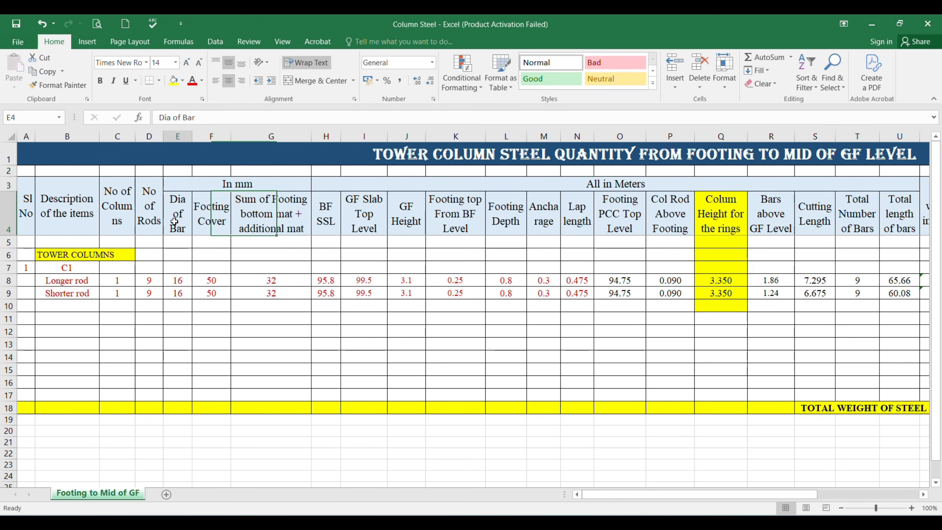
click(218, 223)
click(274, 215)
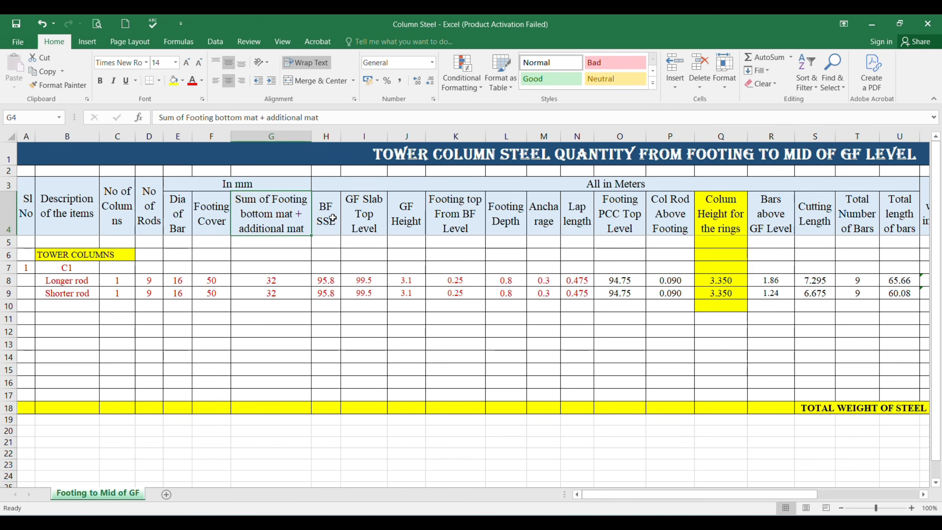
- Compare which headings fall under the In mm group and which under the All in Meters group
click(627, 187)
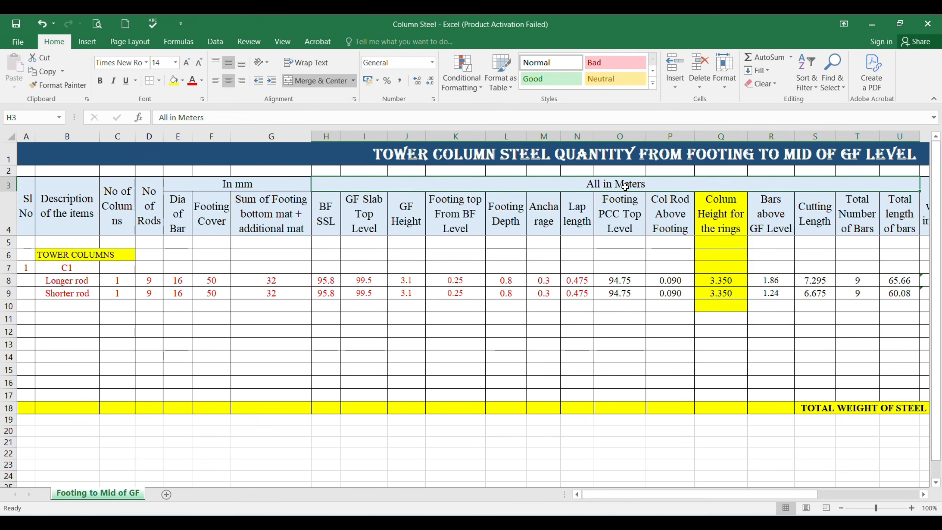
drag(241, 183, 265, 216)
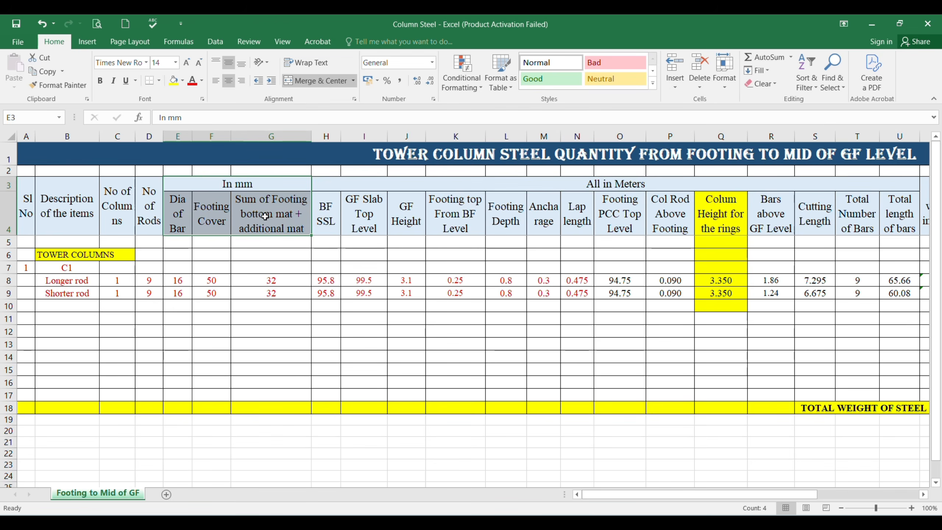
drag(658, 185, 658, 201)
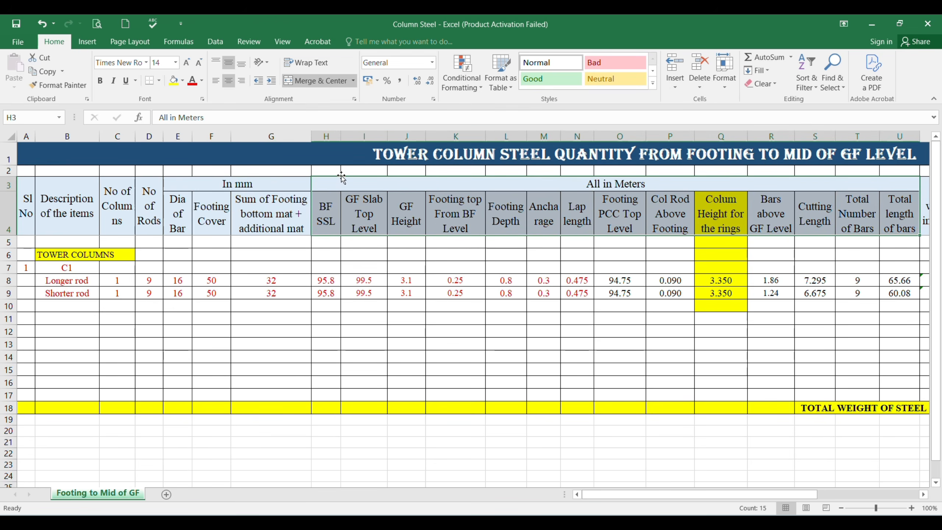
- Review the metre-based input headings from BF SSL to Lap length, including the longer rod's BF SSL value
click(325, 221)
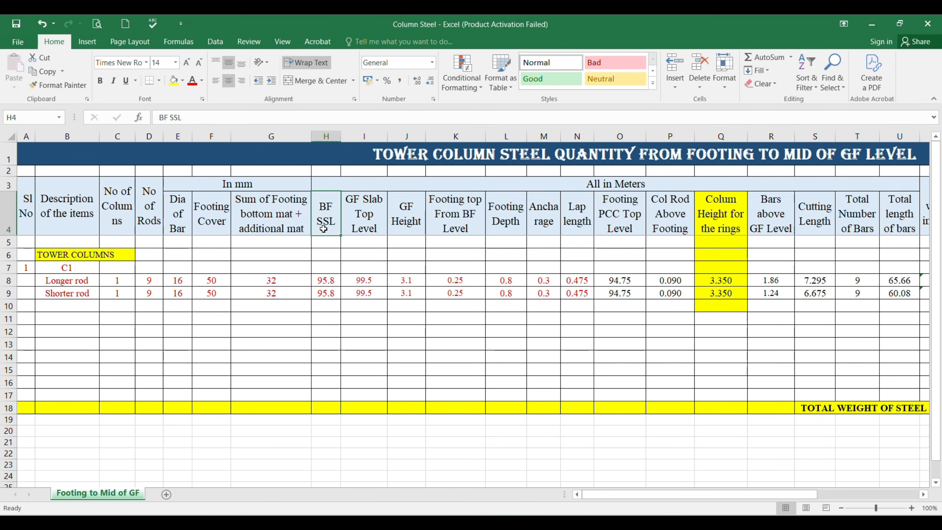
click(325, 279)
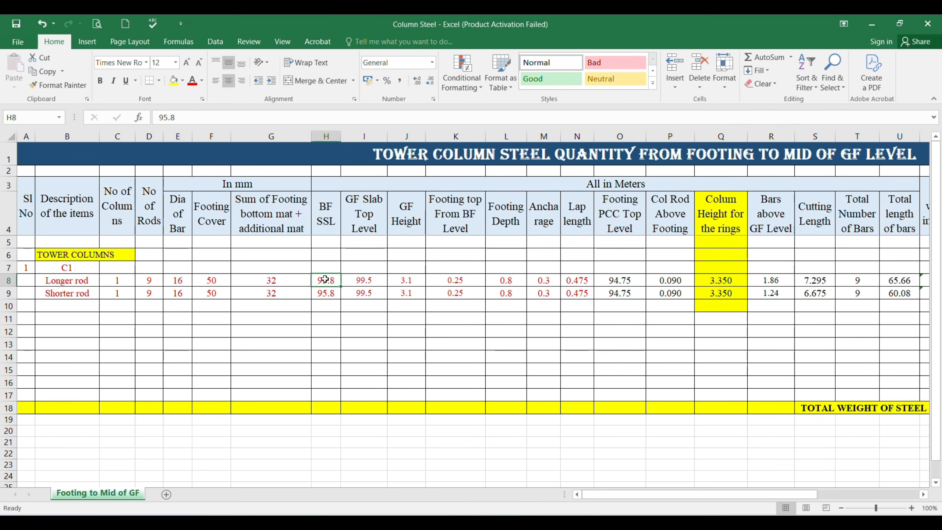
click(359, 211)
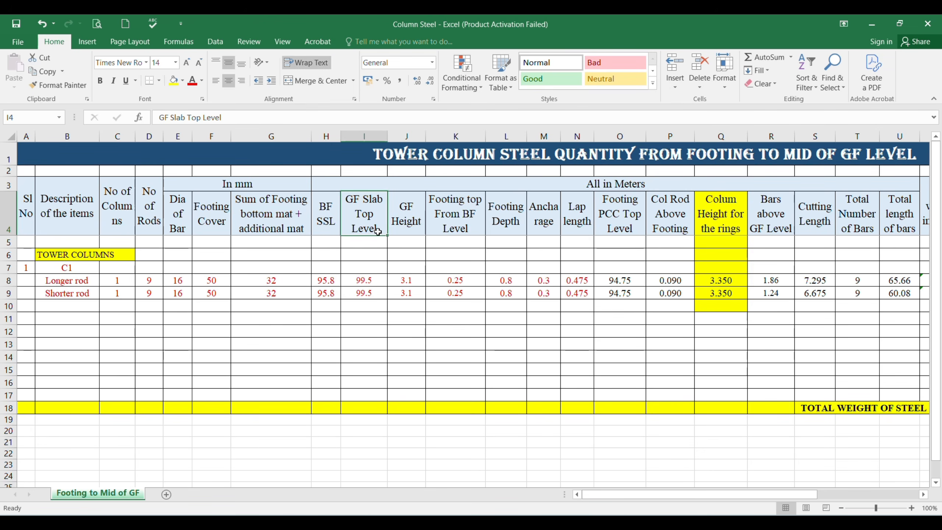
click(407, 216)
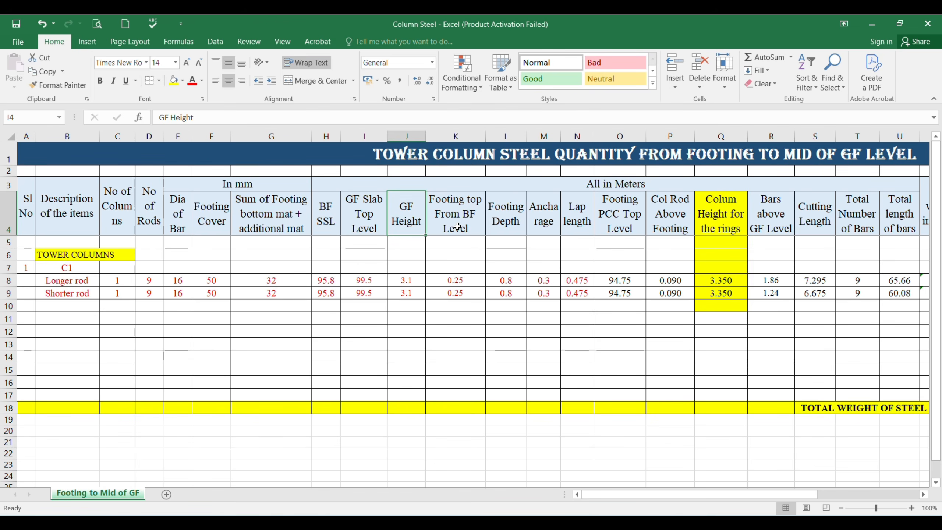
click(470, 229)
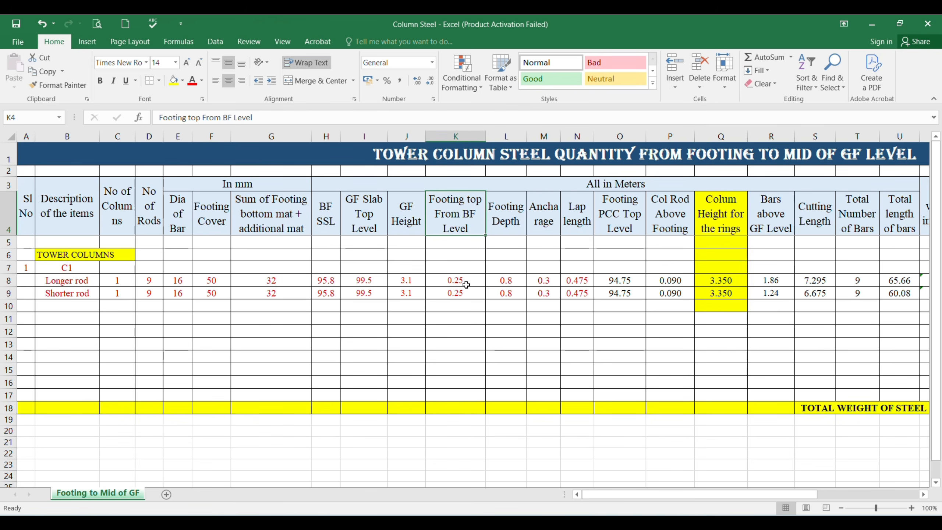
click(513, 221)
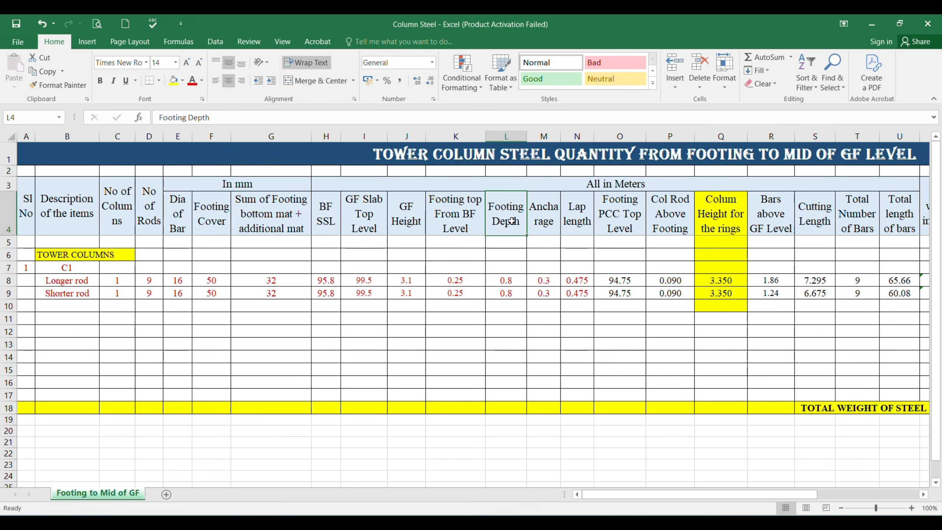
click(544, 223)
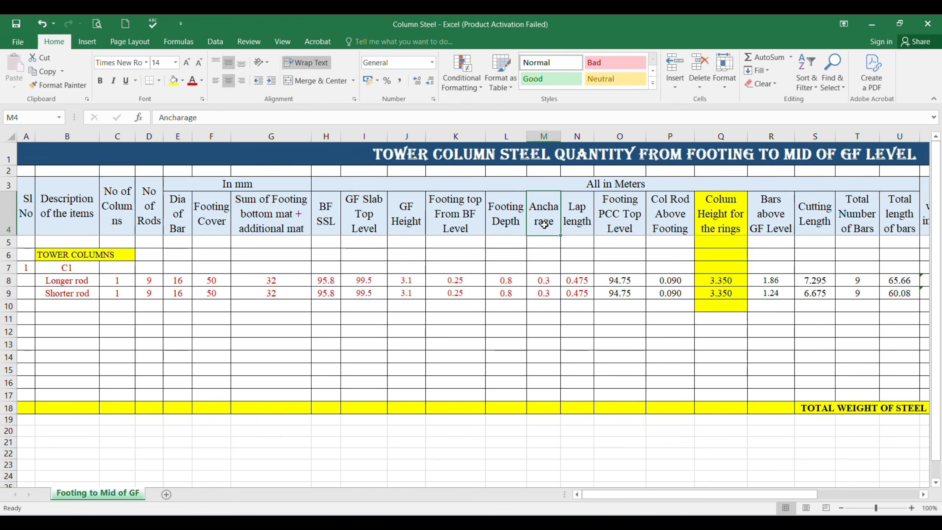
click(577, 223)
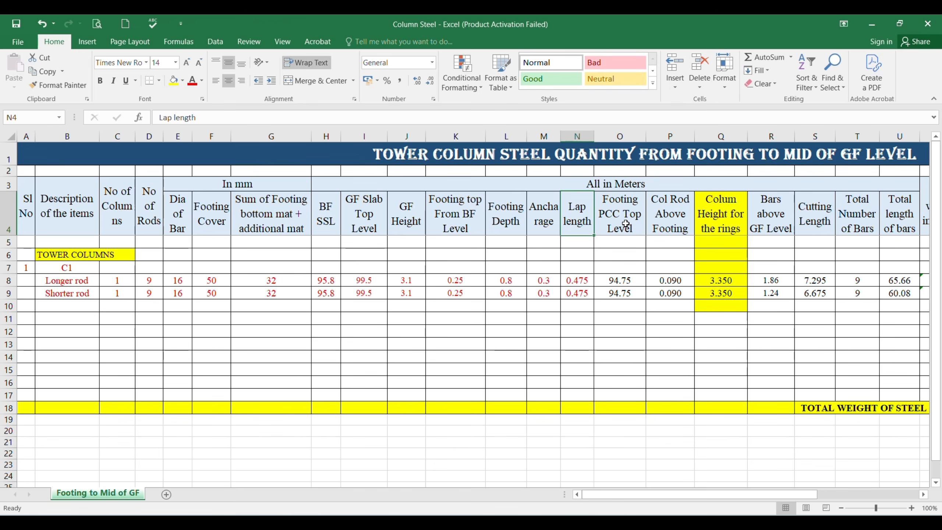
- Check the Footing PCC Top Level heading and its formulas for the longer and shorter rods
click(626, 224)
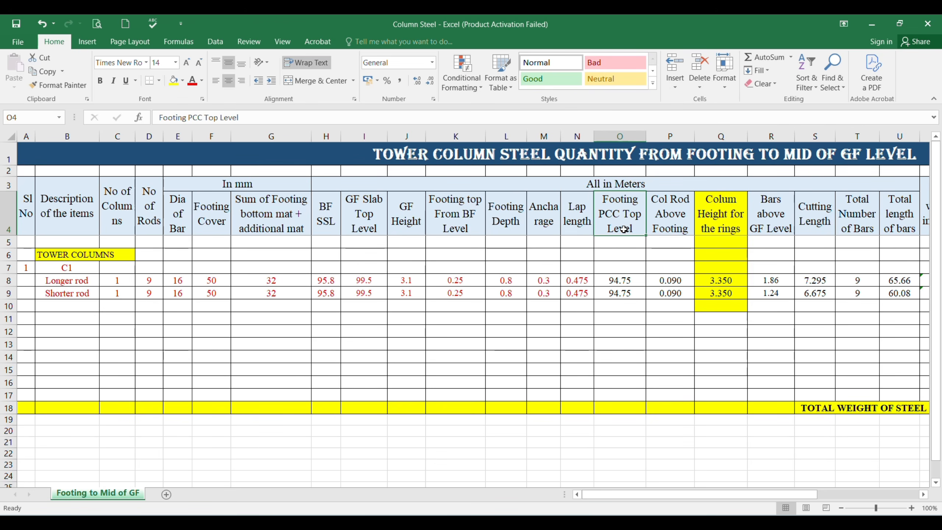
click(624, 283)
click(624, 293)
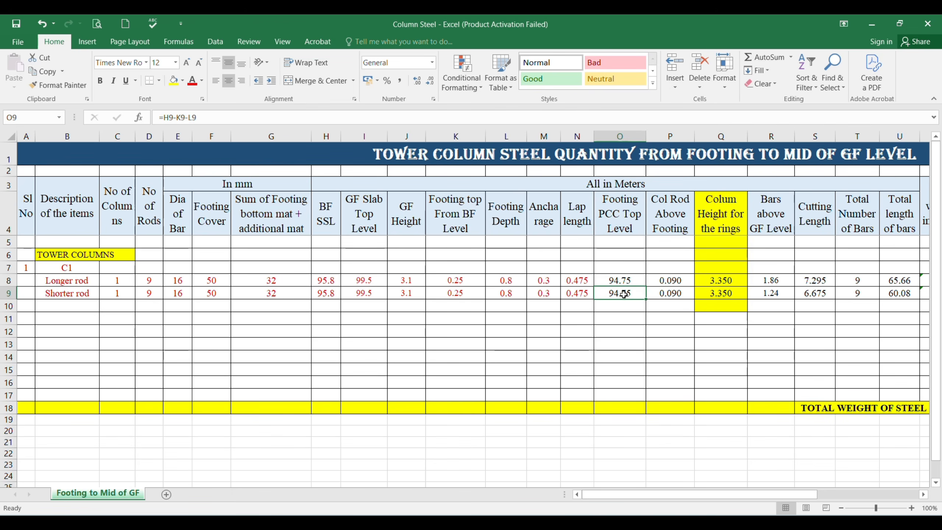
- Highlight the red input values up to Lap length, then the calculated values from Footing PCC Top Level to 32mm, for both rods
mouse_move(579, 280)
mouse_down()
mouse_move(82, 283)
mouse_move(52, 285)
mouse_move(51, 294)
mouse_up()
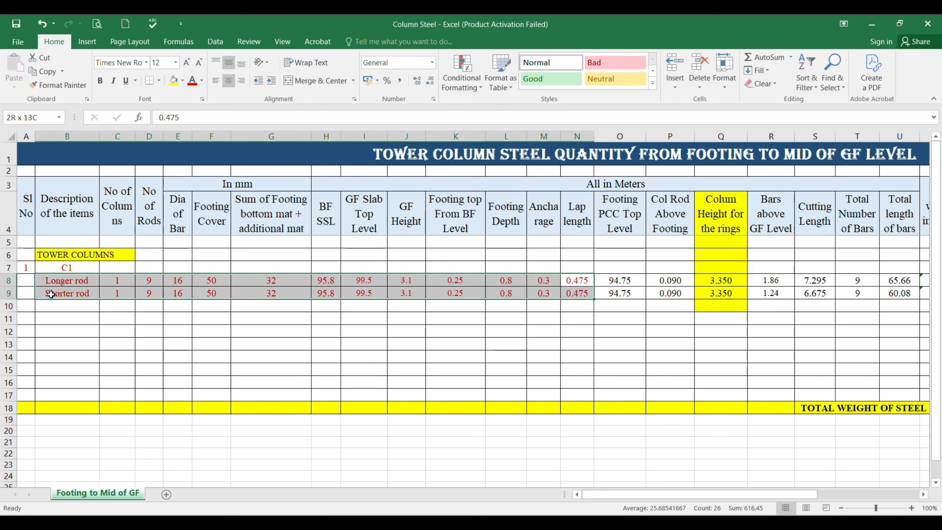
drag(123, 281, 588, 291)
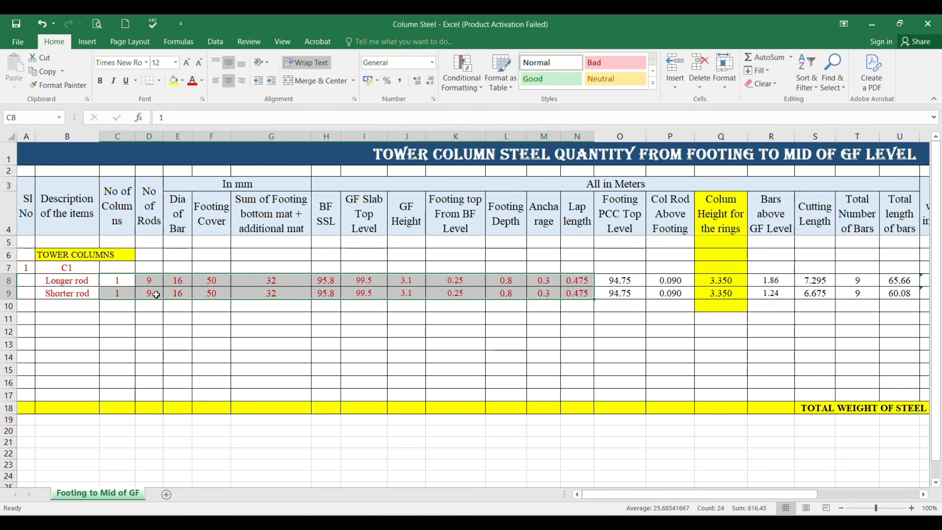
click(624, 213)
click(626, 280)
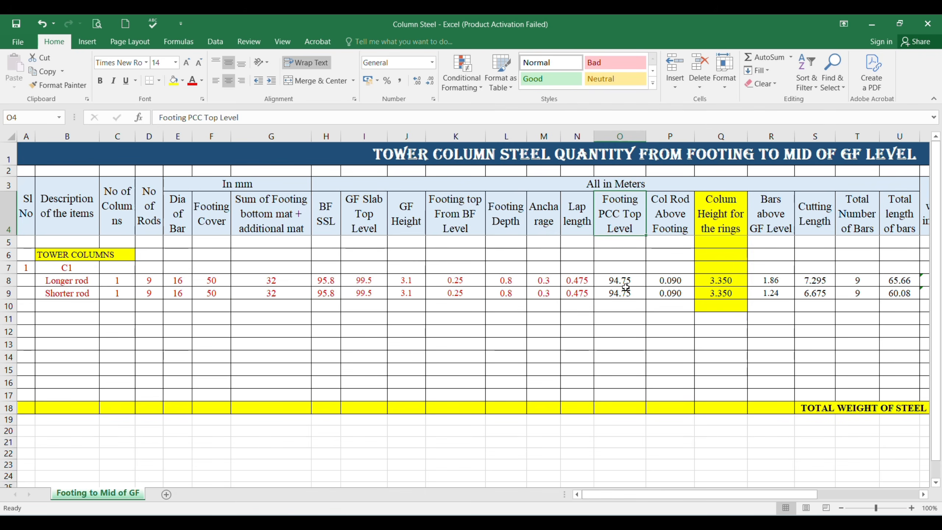
drag(626, 280, 883, 295)
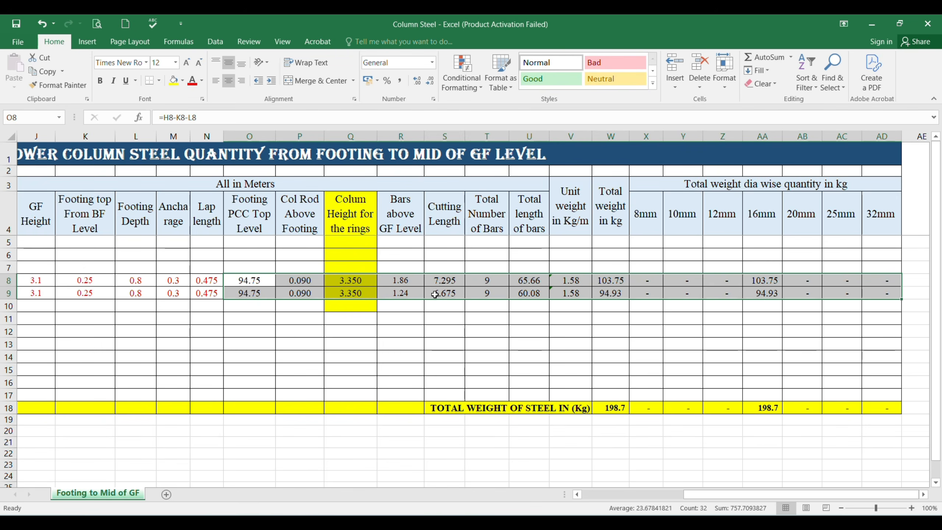
- Review the calculated headings from Footing PCC Top Level to Total length of bars, including the shorter rod's ring column height formula
click(252, 214)
click(293, 216)
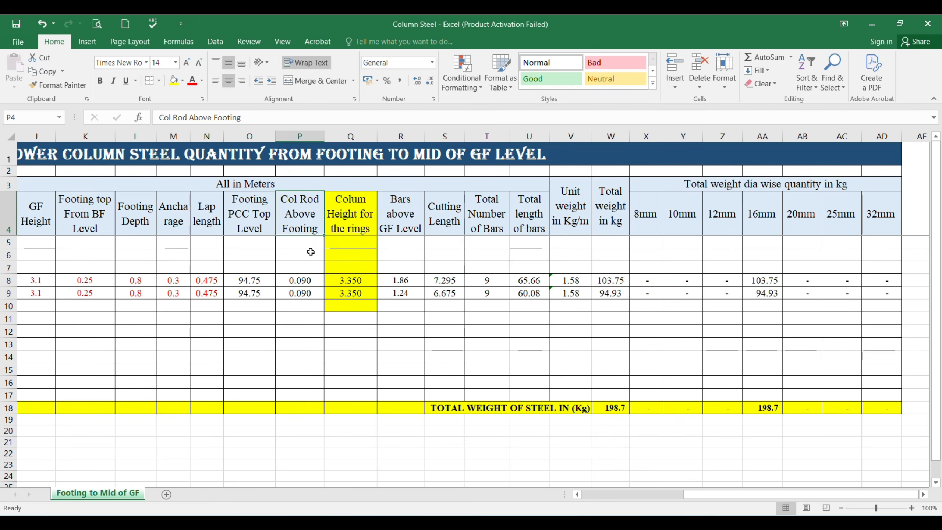
click(346, 223)
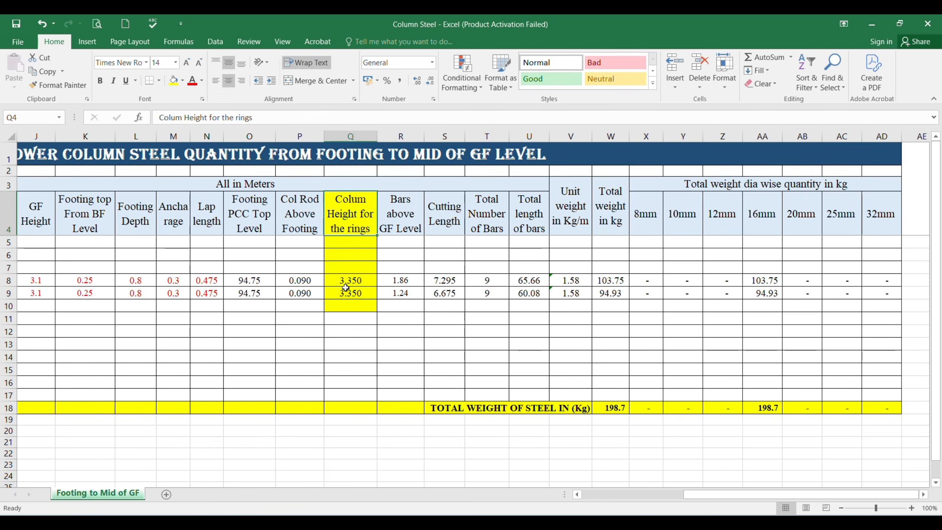
click(354, 294)
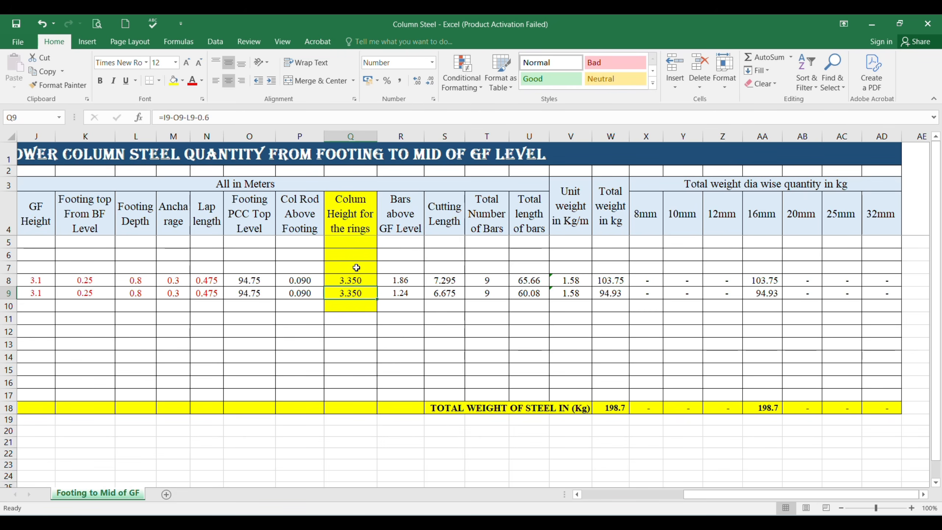
click(406, 224)
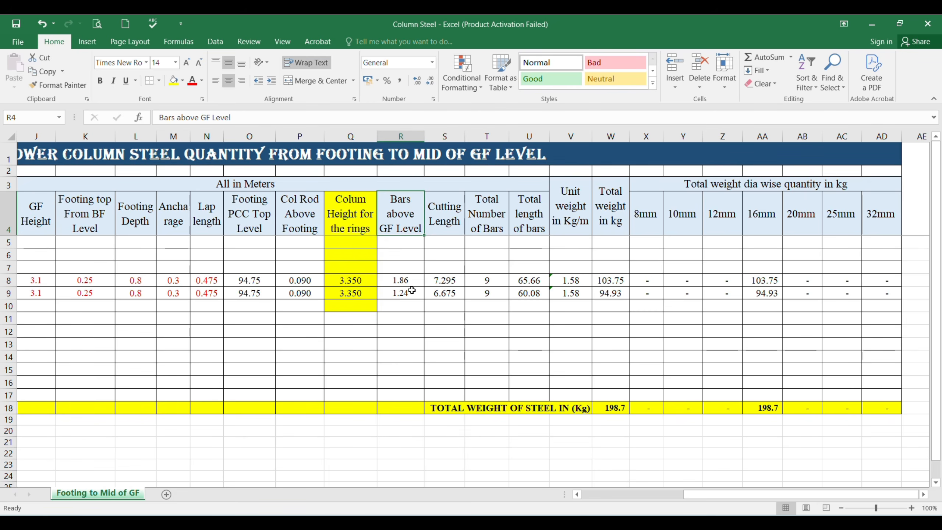
click(444, 220)
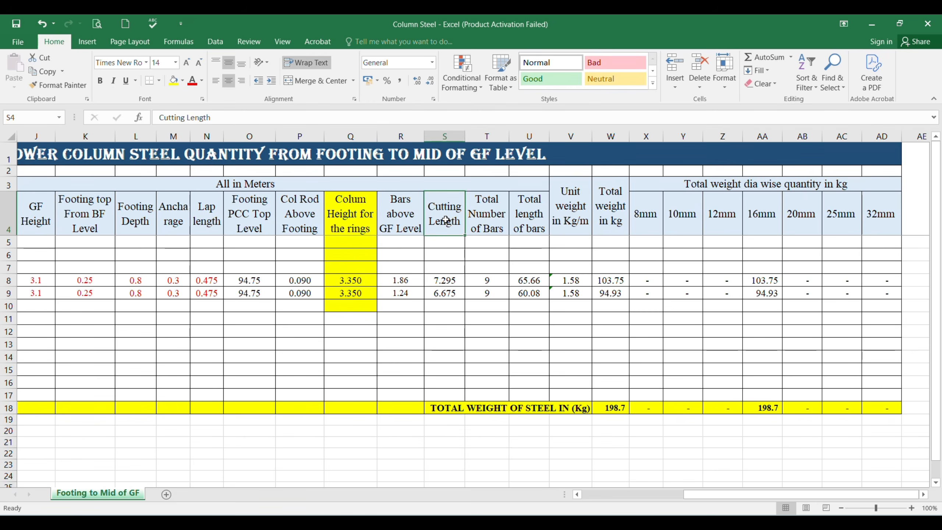
click(489, 212)
click(528, 216)
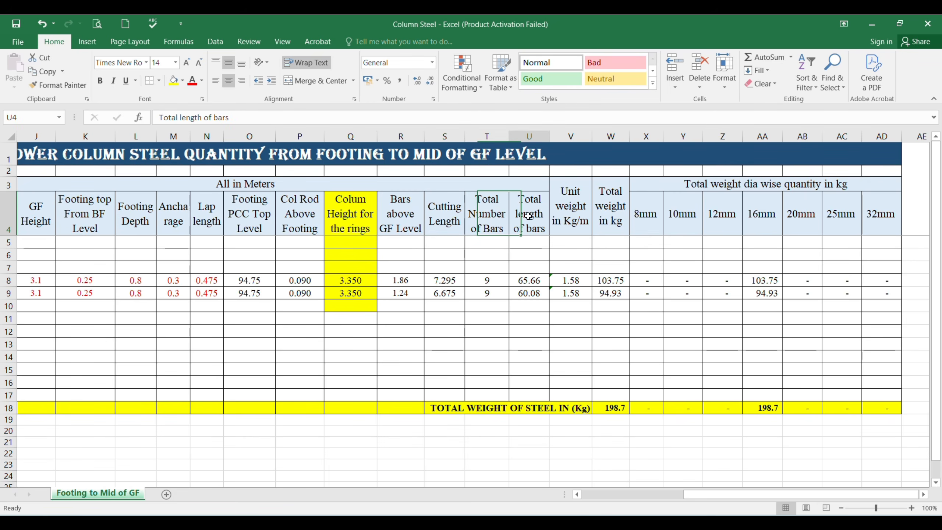
- Review the Unit weight, Total weight and Total weight dia wise quantity headings, covering bar diameters from 8mm to 32mm
click(575, 217)
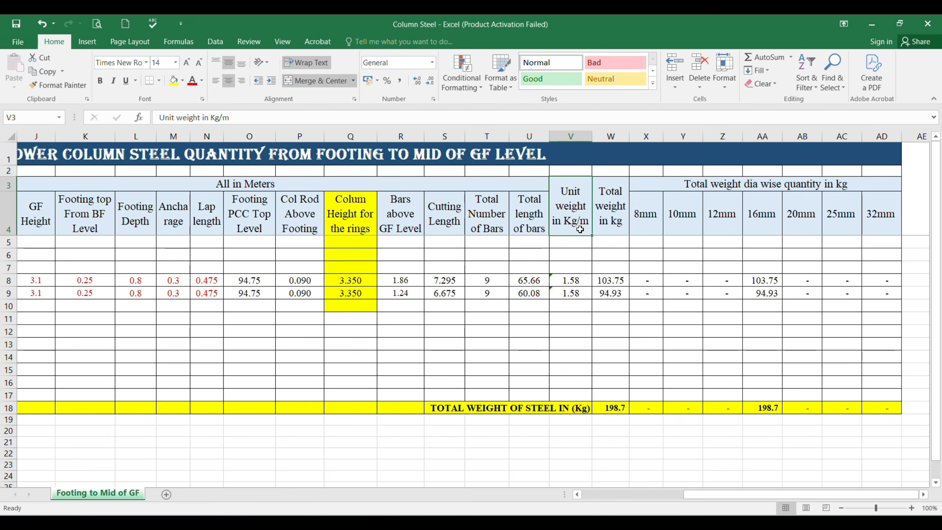
click(612, 228)
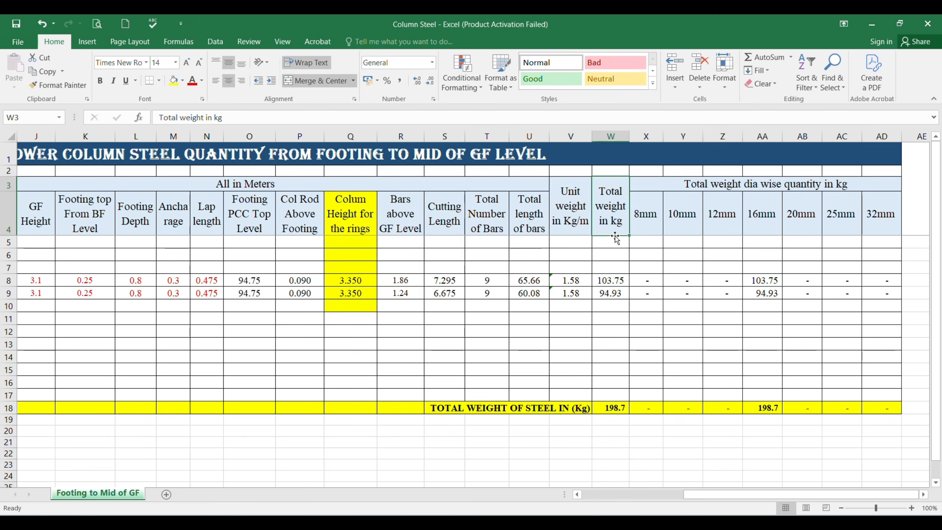
drag(767, 185, 766, 201)
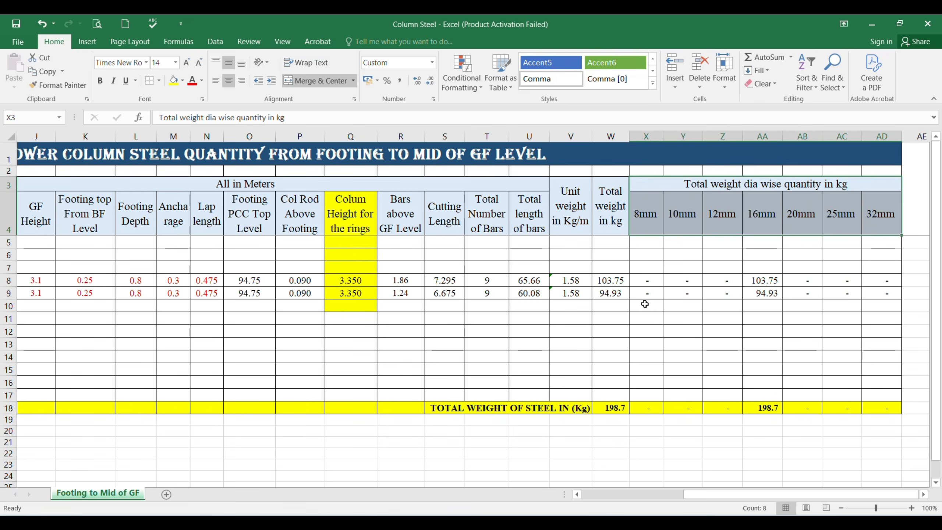
click(648, 281)
click(747, 183)
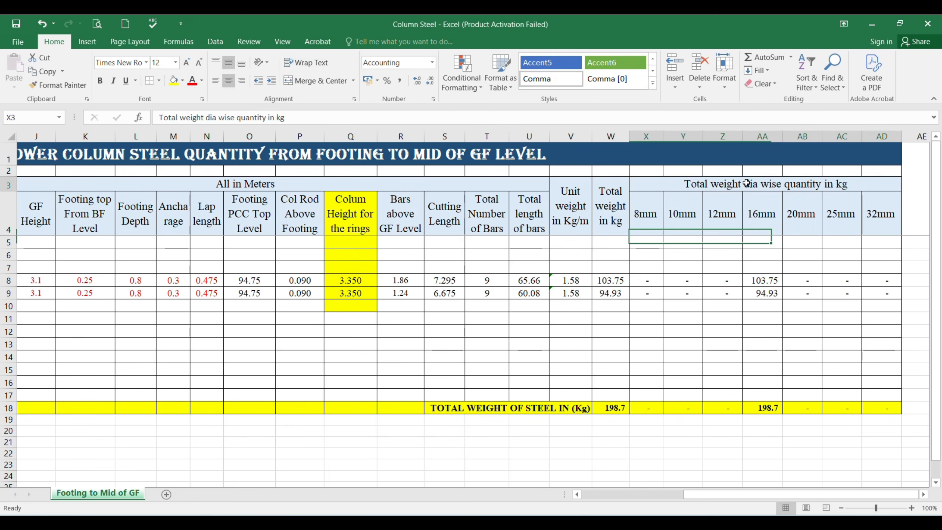
drag(746, 183, 750, 203)
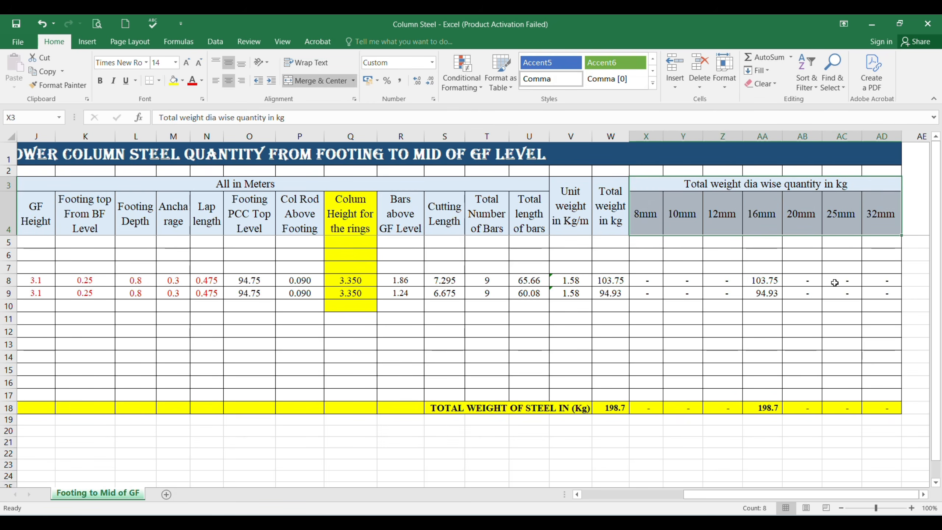
- Return to the start of the sheet, review the title, and highlight the table from Sl No down through the C1 rod rows
drag(858, 498, 734, 507)
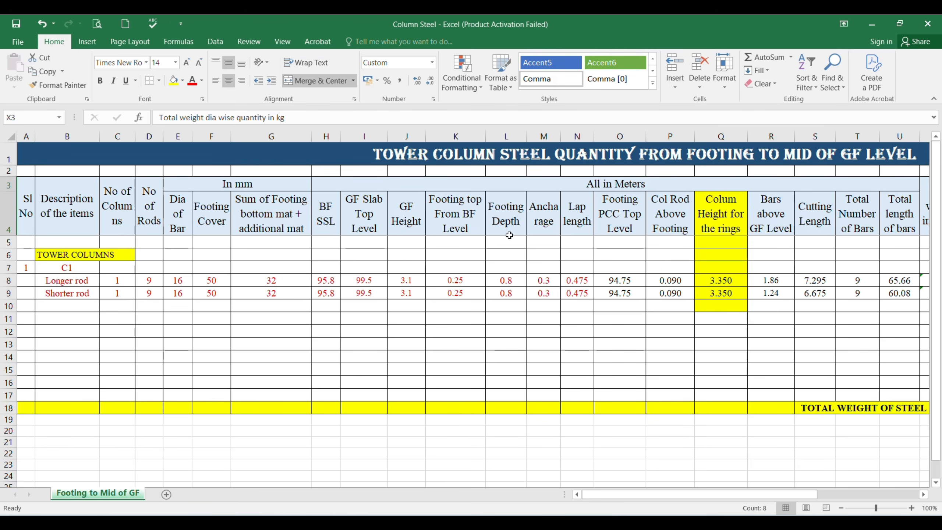
click(370, 159)
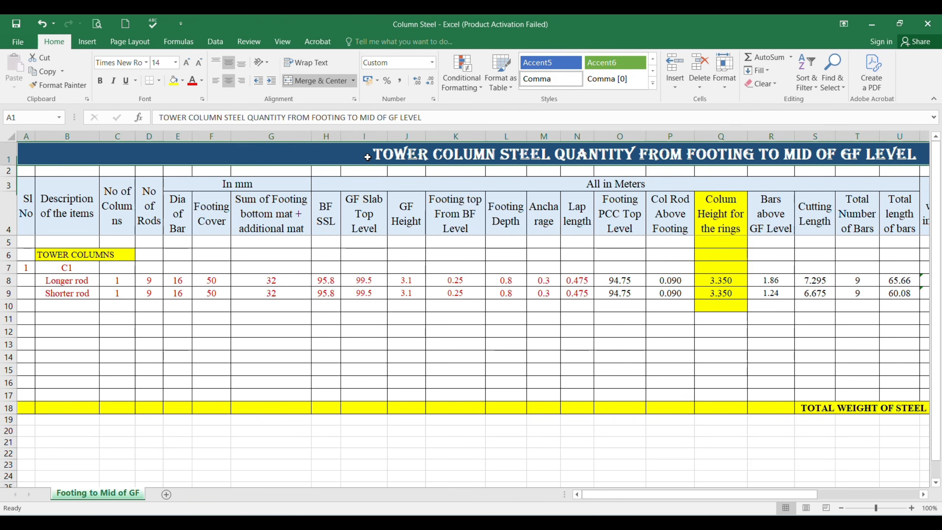
click(377, 225)
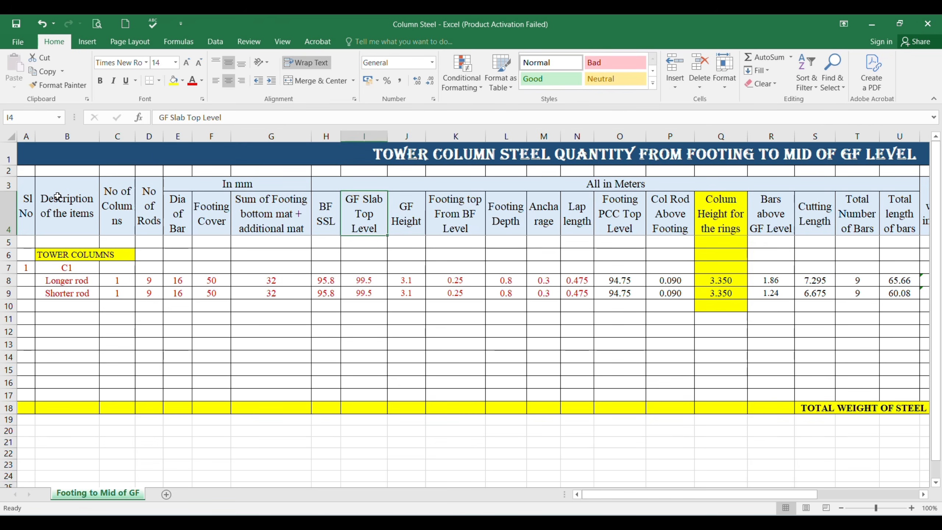
drag(26, 196, 820, 312)
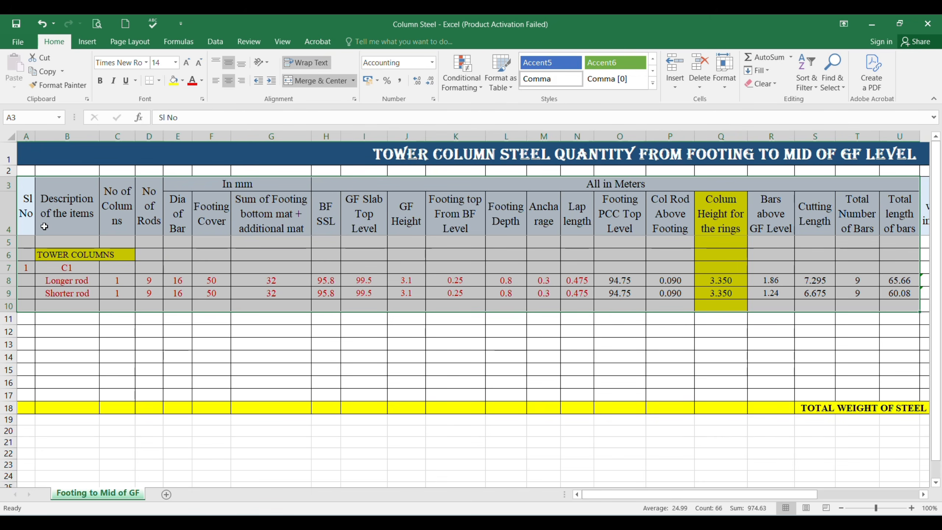
- Review the Sl No and Description of the items headings, the C1 longer and shorter rod entries, and the dia wise weight columns
click(30, 223)
click(61, 214)
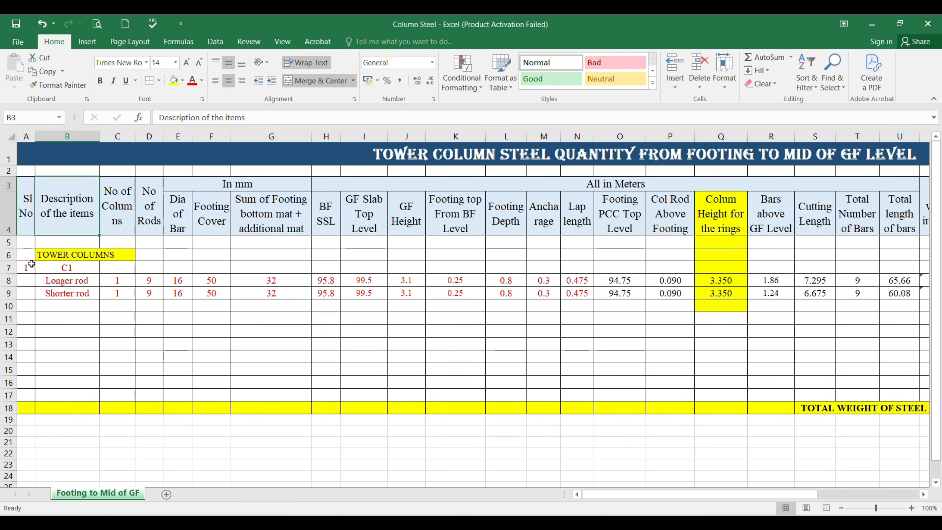
click(59, 268)
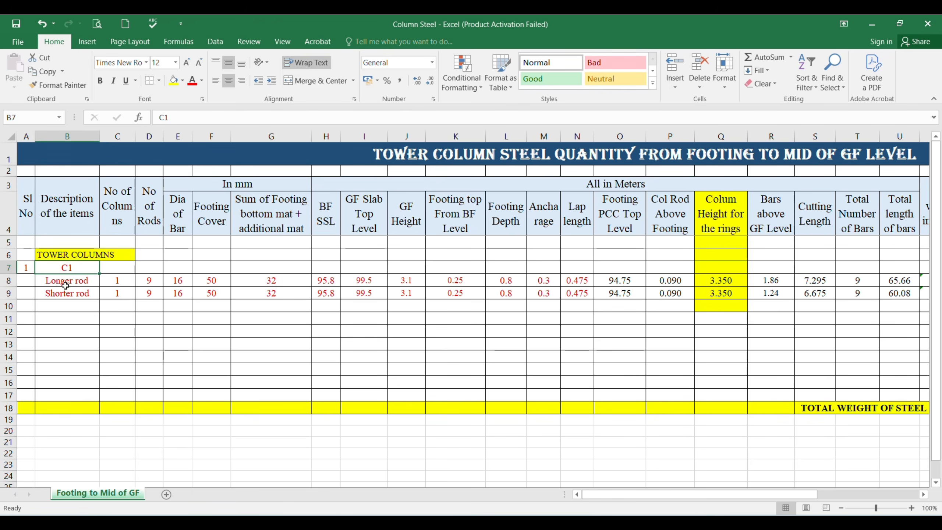
click(54, 282)
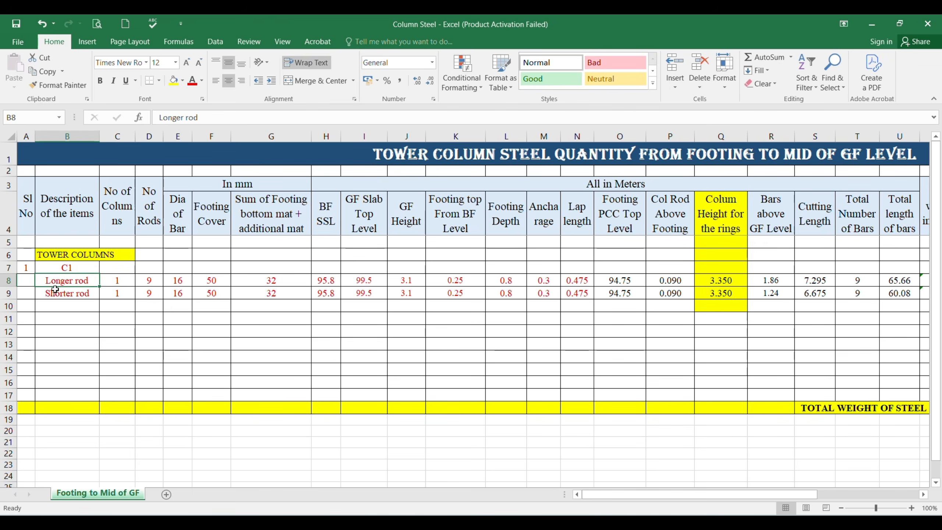
click(55, 290)
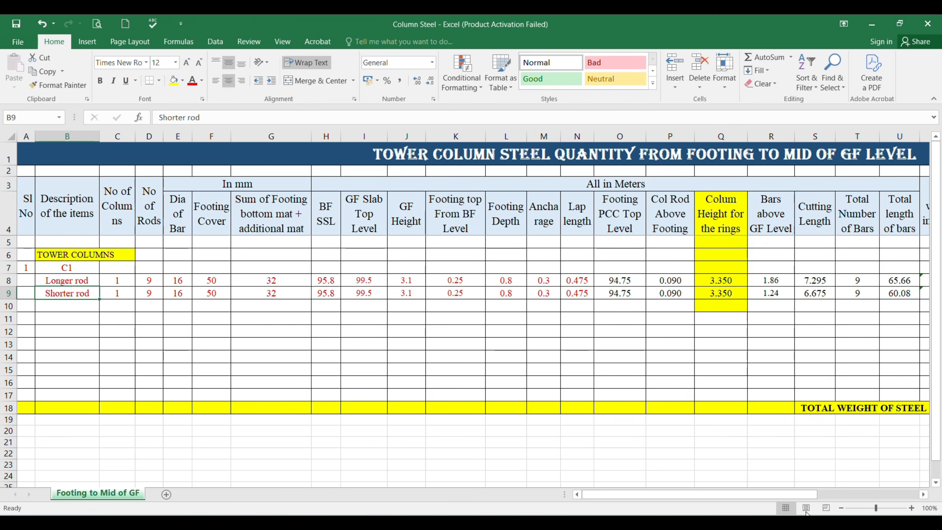
drag(808, 494, 909, 486)
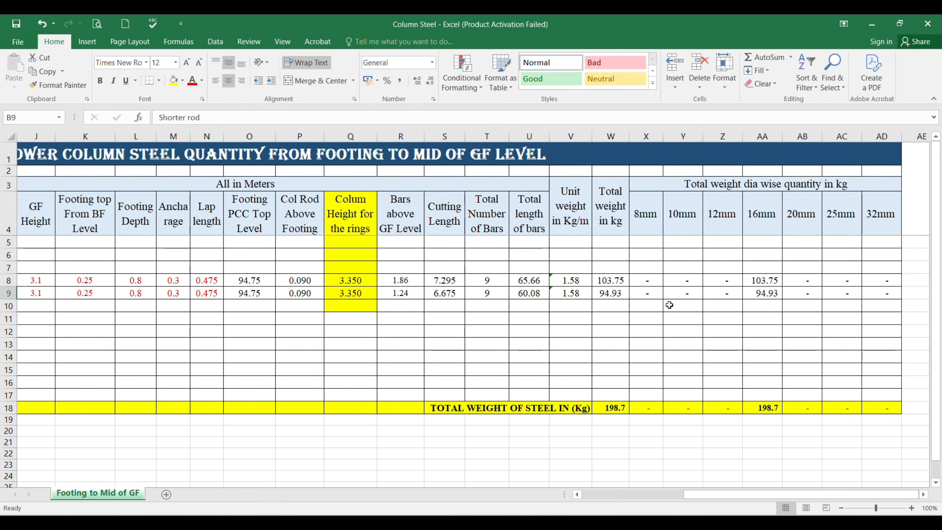
mouse_move(717, 493)
mouse_down()
mouse_move(585, 506)
mouse_move(721, 494)
mouse_up()
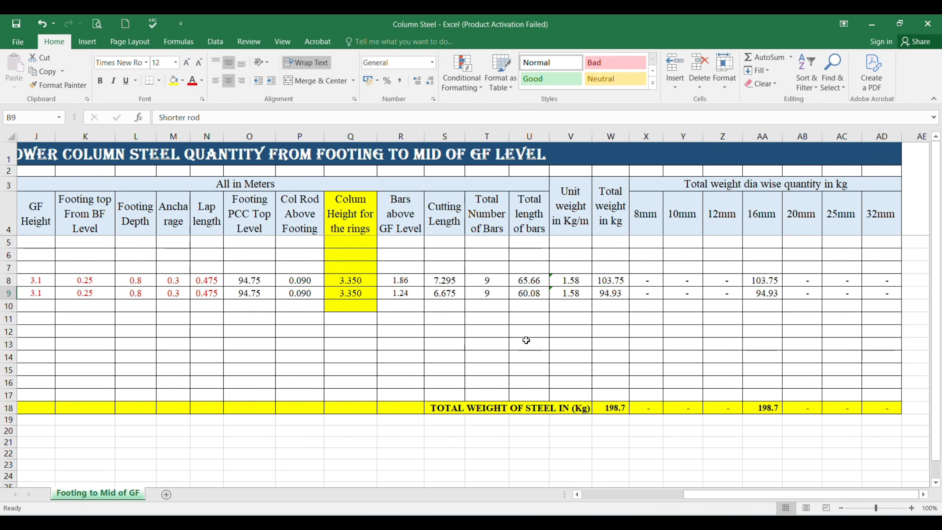